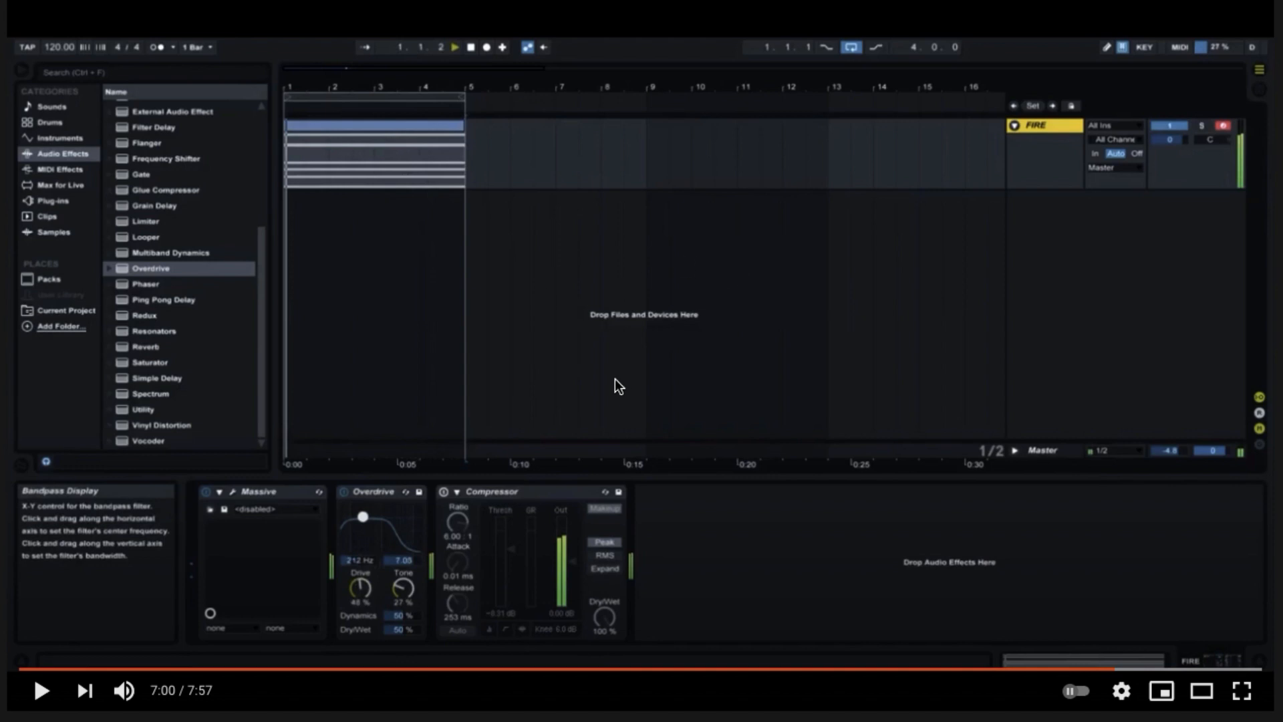
click(615, 276)
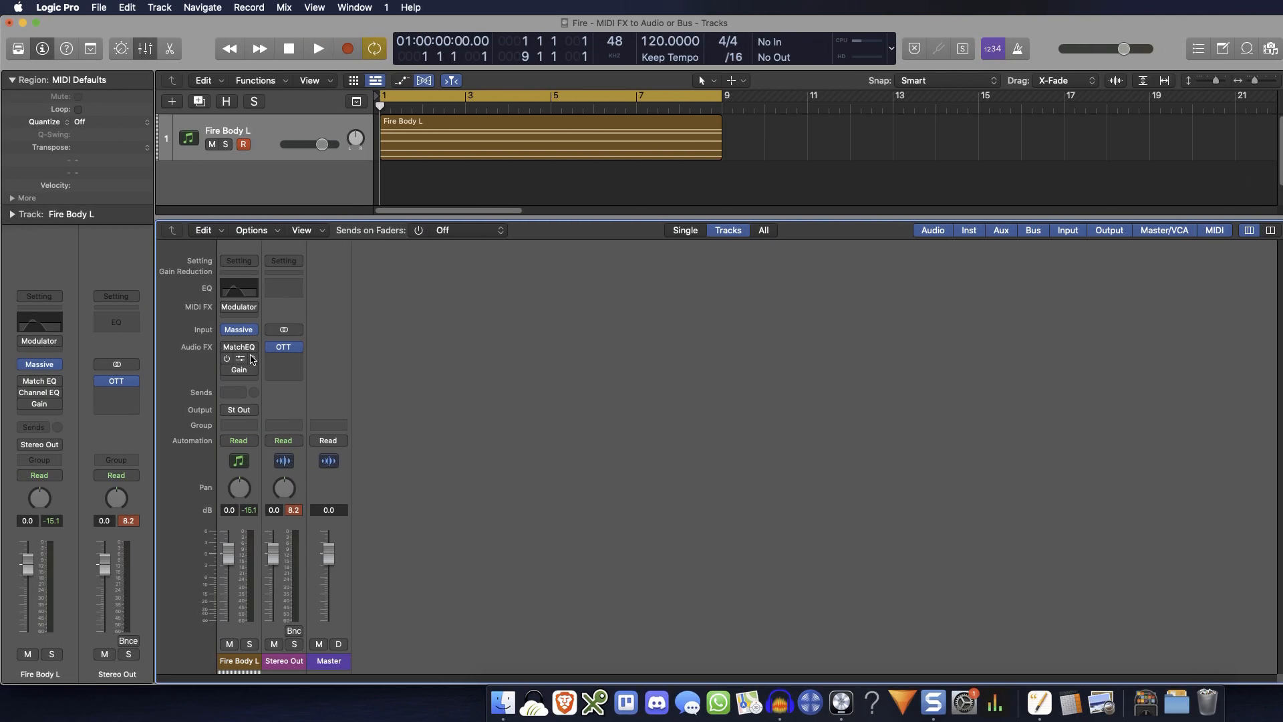
Enable the Match EQ and Channel EQ plug-ins on the Fire Body L channel and audition the track
click(226, 347)
click(227, 359)
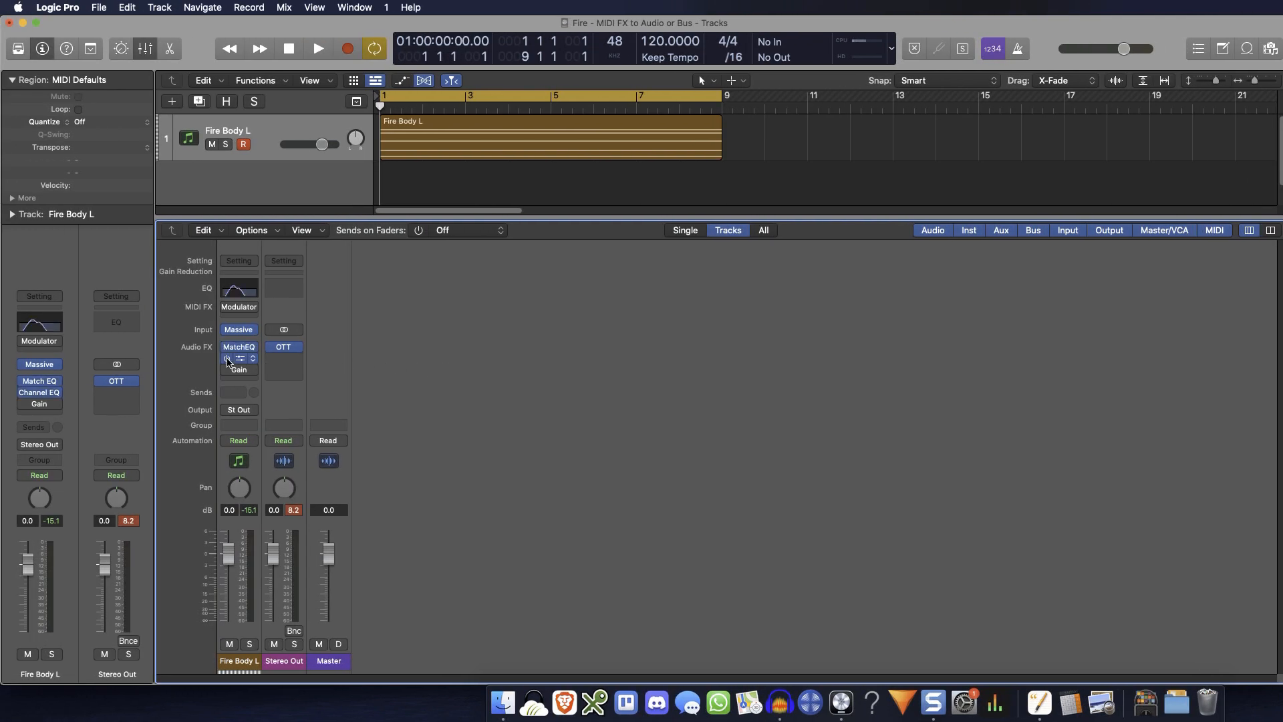
key(space)
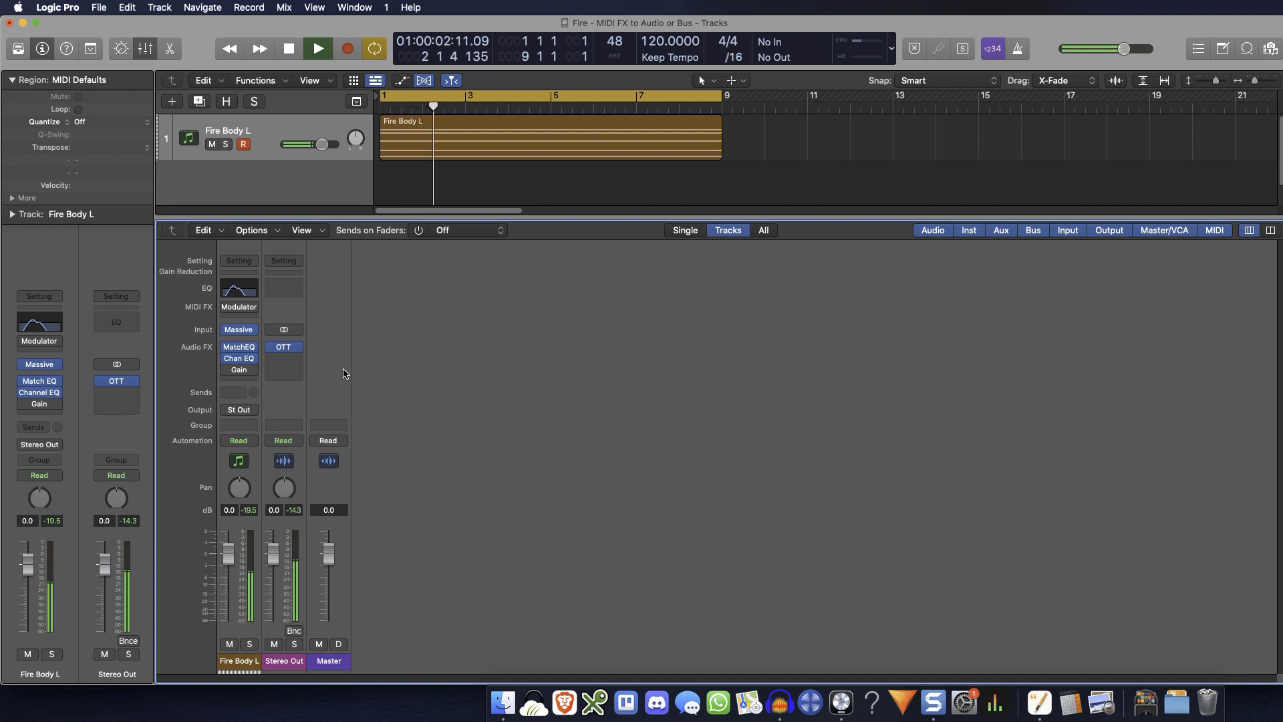
key(space)
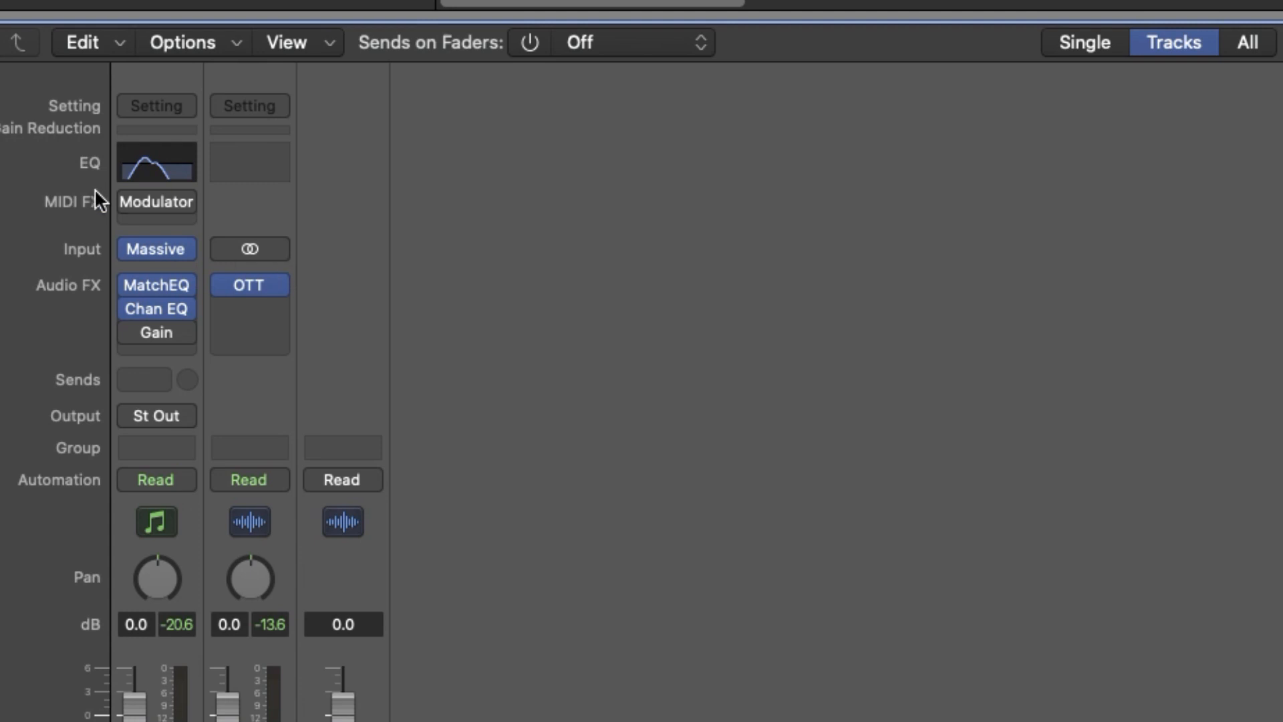
Enable the Modulator and Gain plug-ins on Fire Body L and arrange their open windows so both sets of controls are visible
click(129, 200)
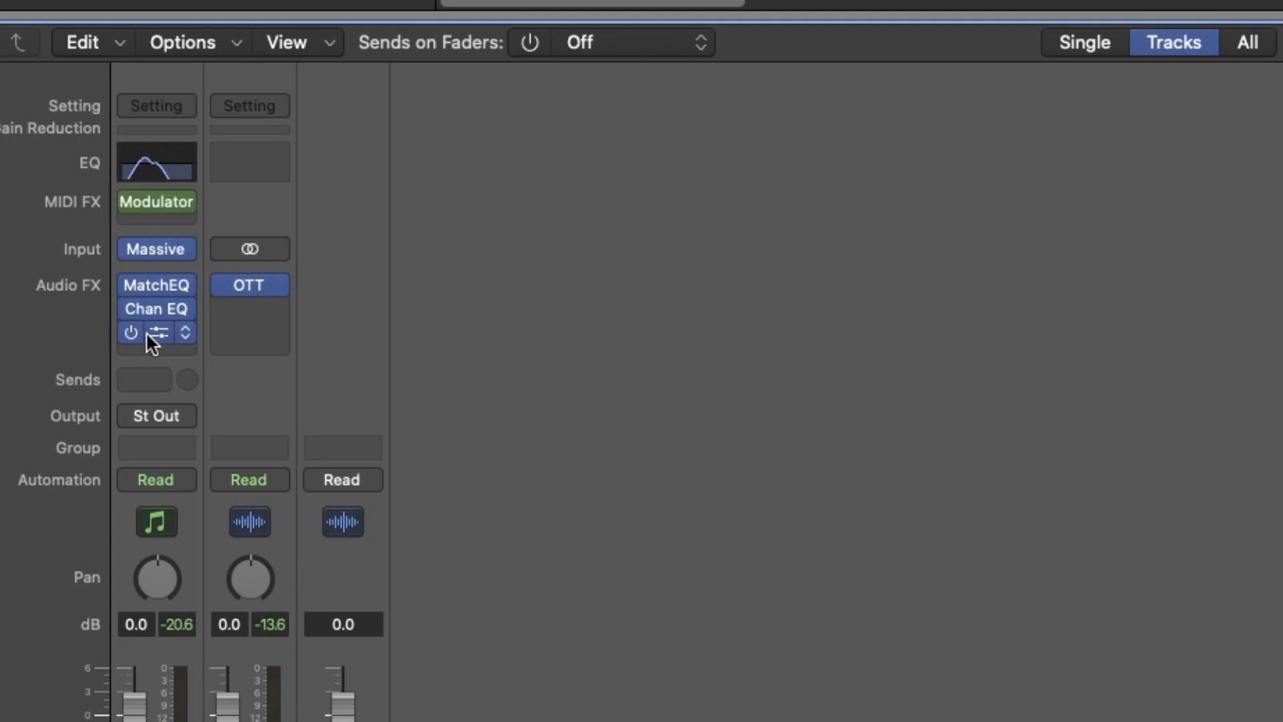
click(147, 332)
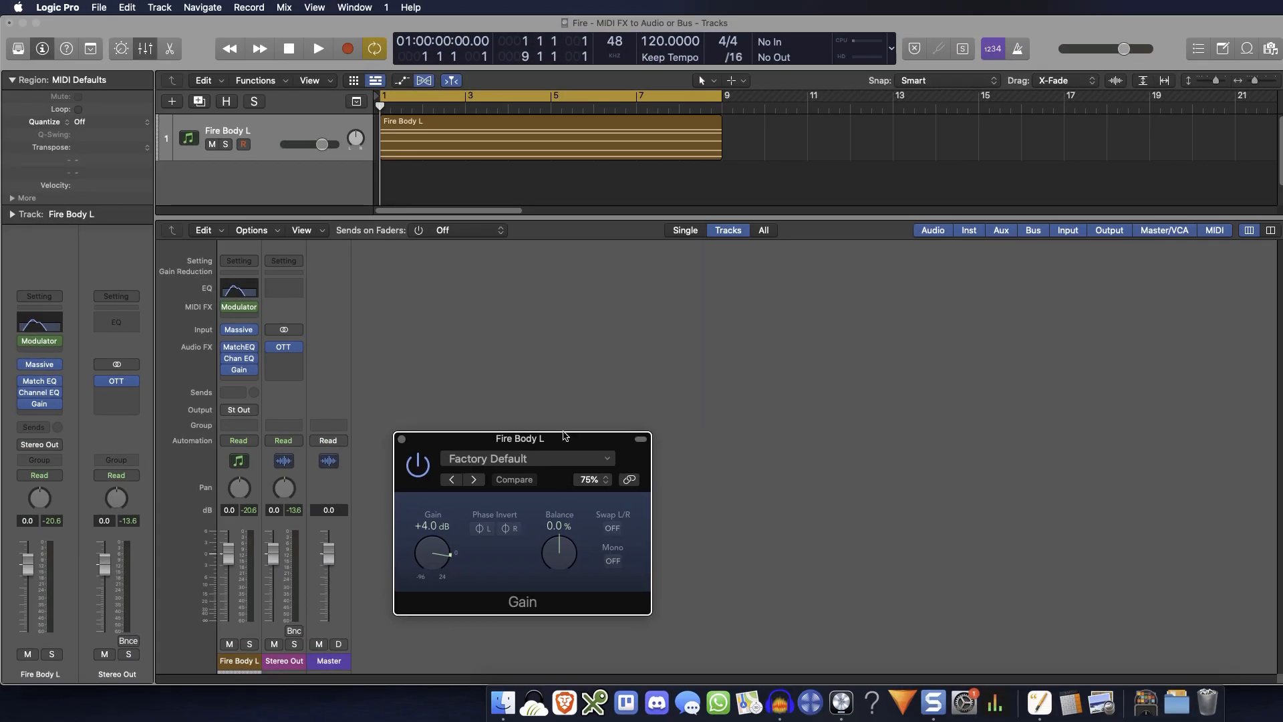
click(244, 312)
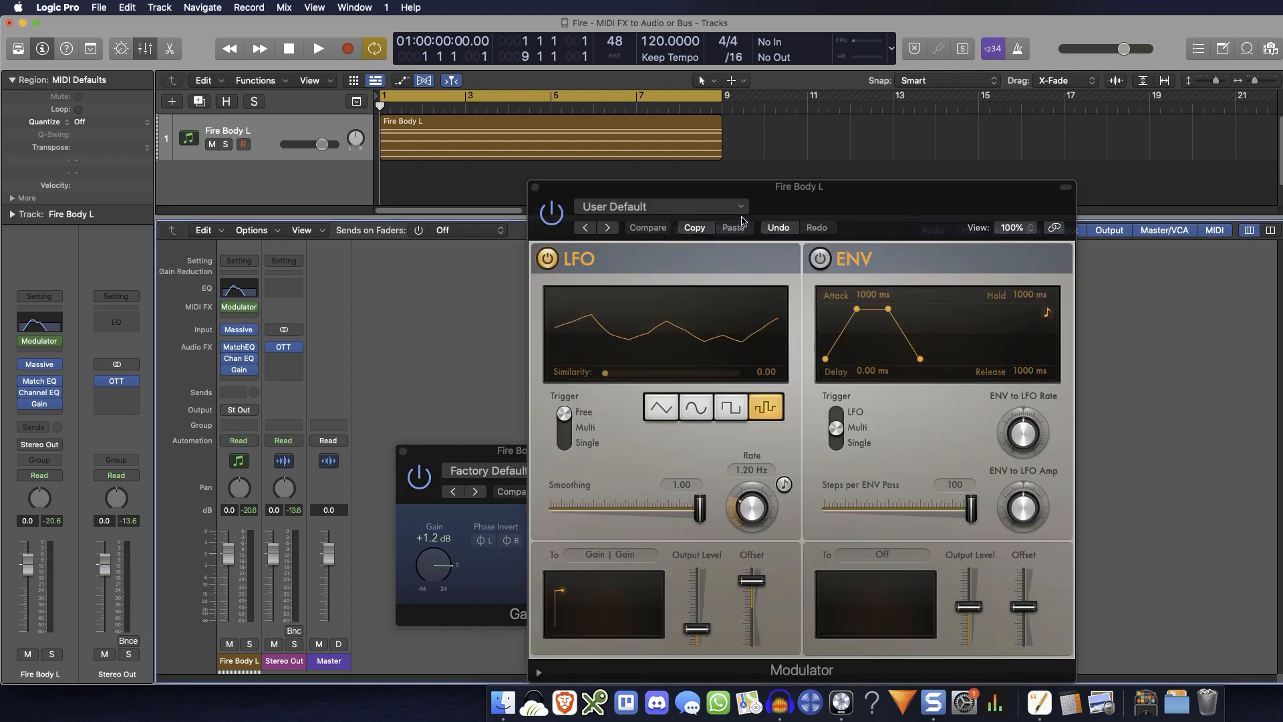
drag(779, 210, 372, 76)
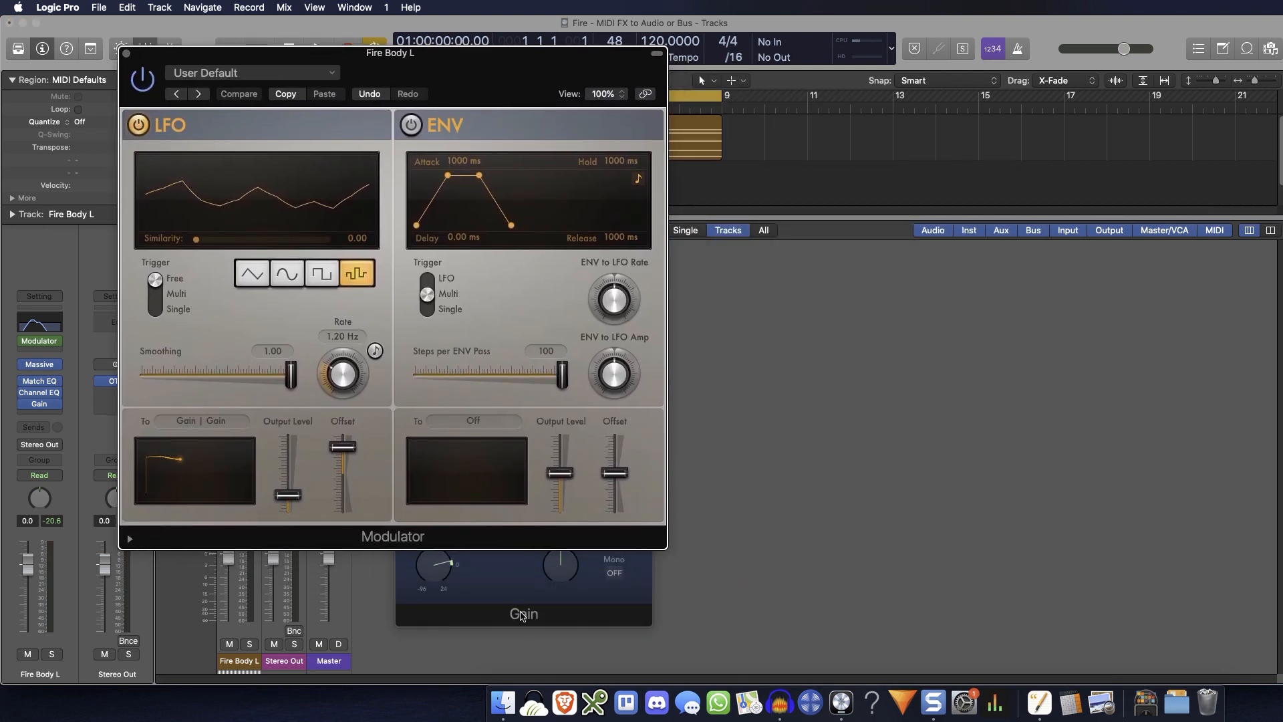
click(523, 615)
drag(532, 455, 666, 439)
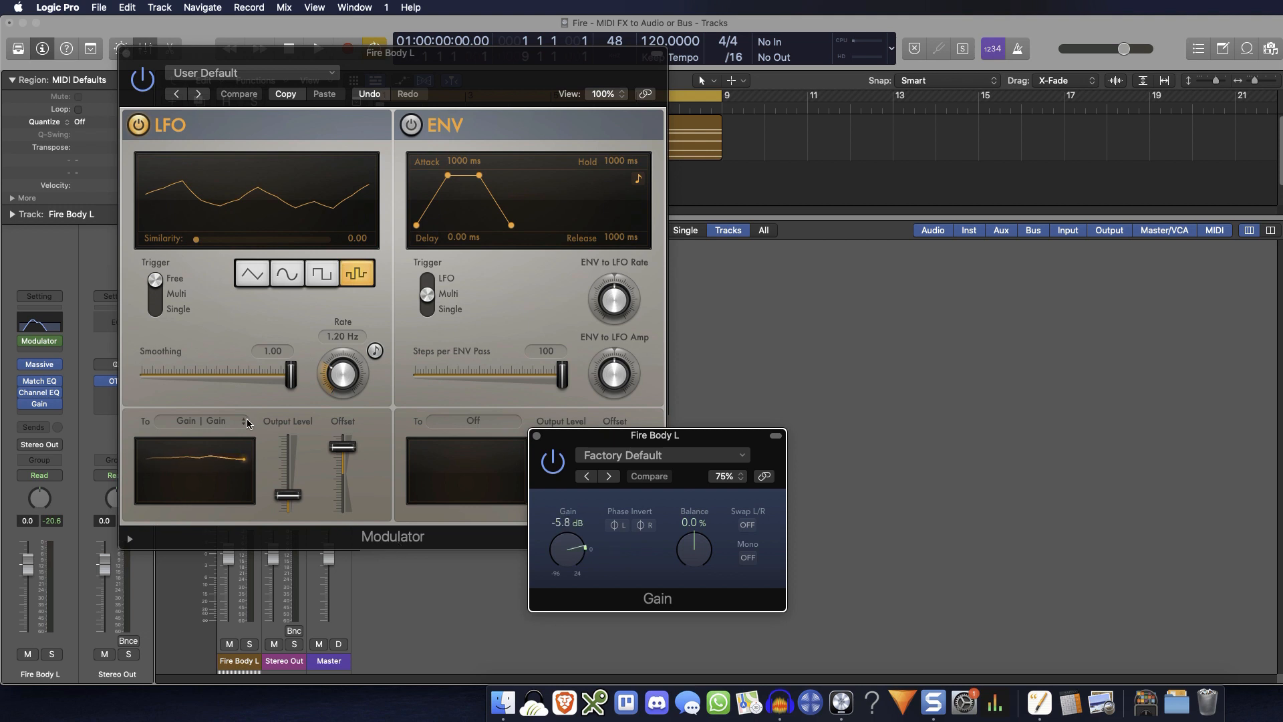
Assign the Modulator's LFO target to the Gain plug-in's Gain parameter using Learn Plug-in Parameter
click(209, 425)
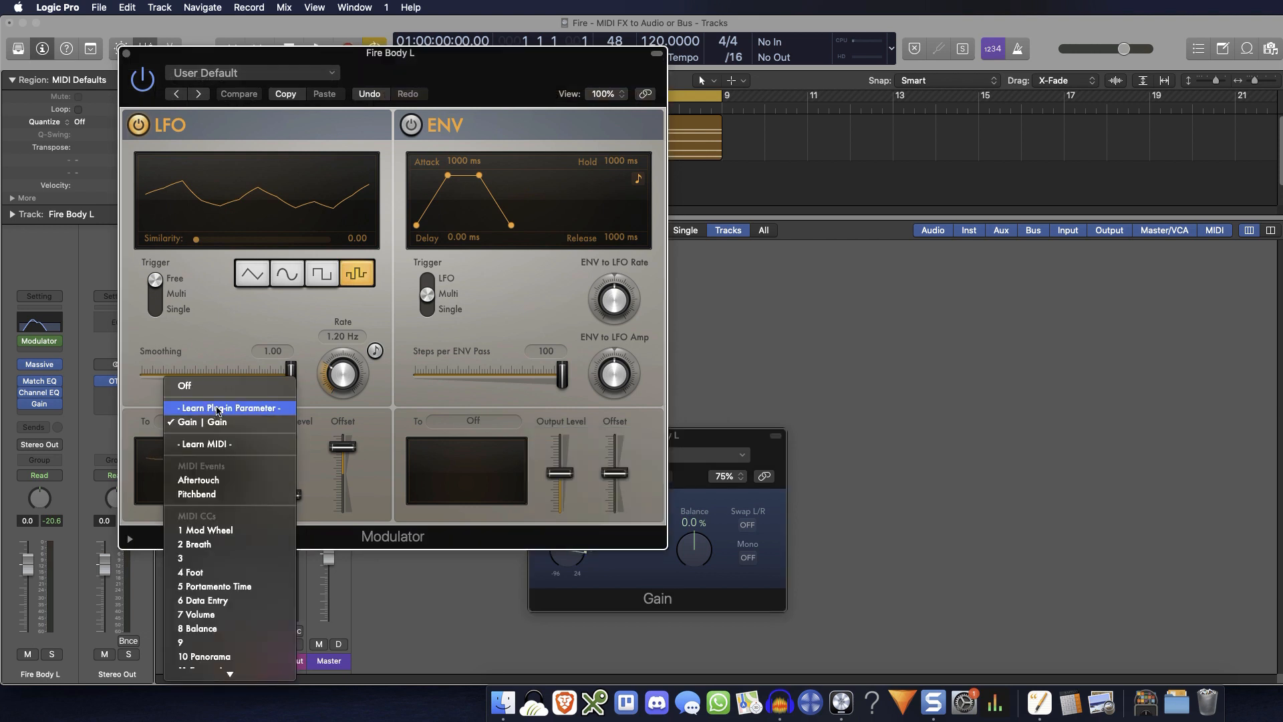
click(217, 409)
click(628, 578)
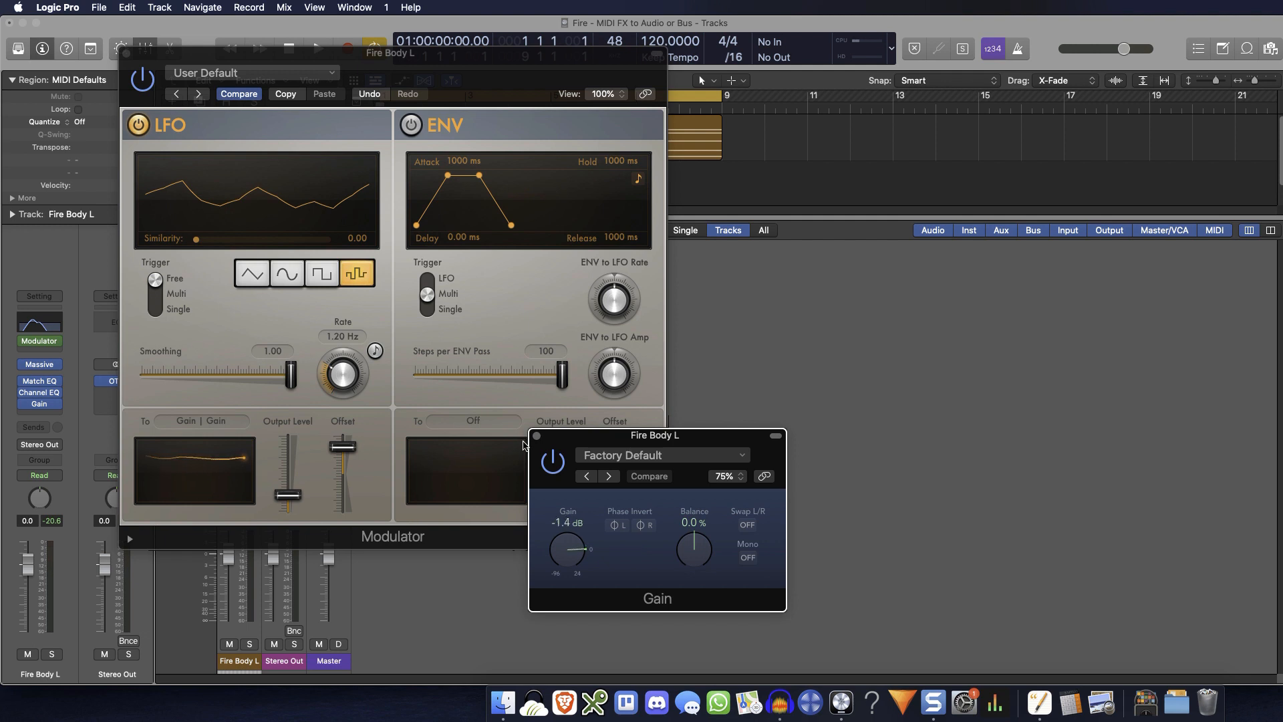
Close the Gain and Modulator windows and play back the Fire Body L region to hear the modulation
click(537, 435)
key(super+w)
key(space)
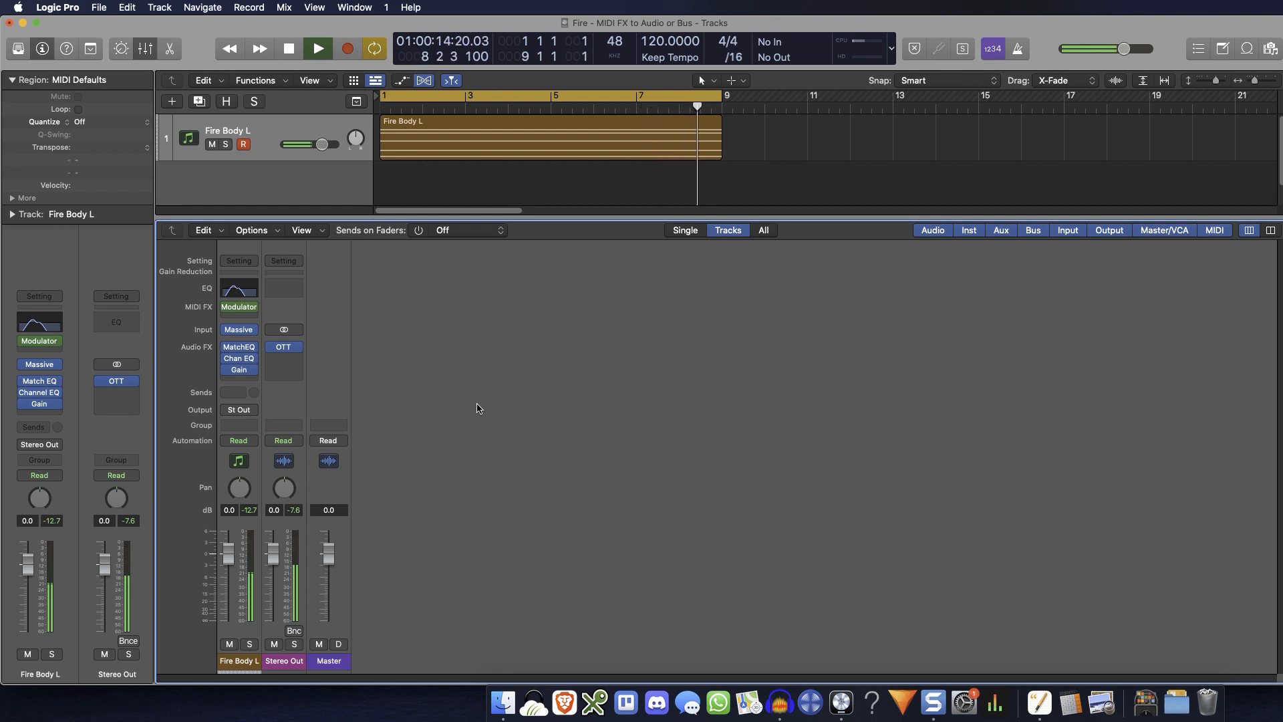
key(space)
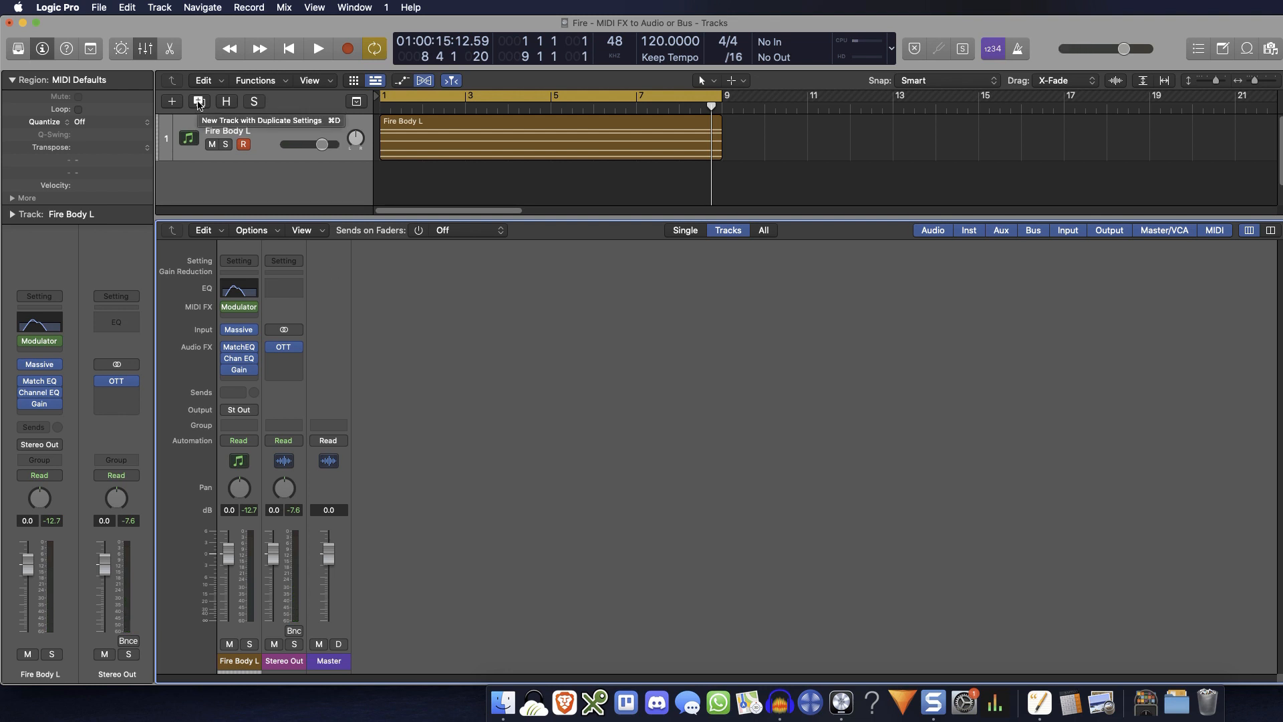
Create a new track with duplicate settings from Fire Body L and copy its region onto the new track
click(199, 101)
click(471, 133)
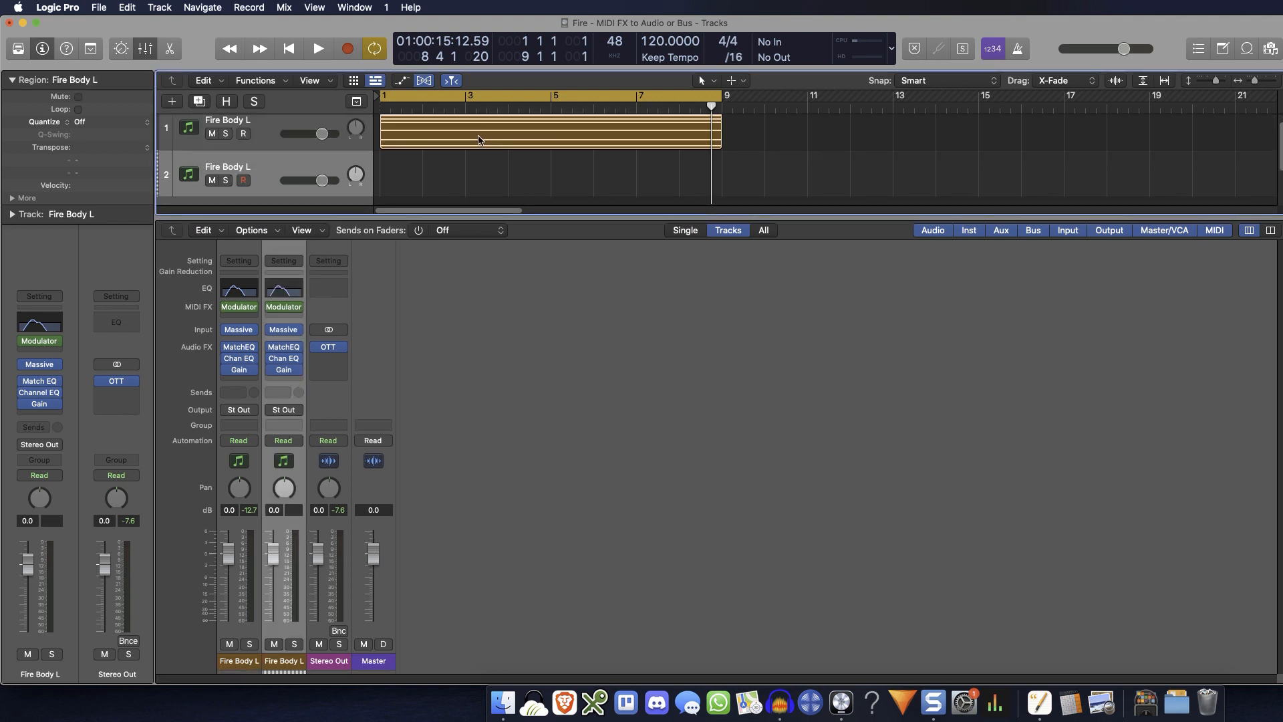
drag(479, 140, 479, 179)
Pan the original Fire Body L track to -20 and the duplicate track to +20
click(239, 489)
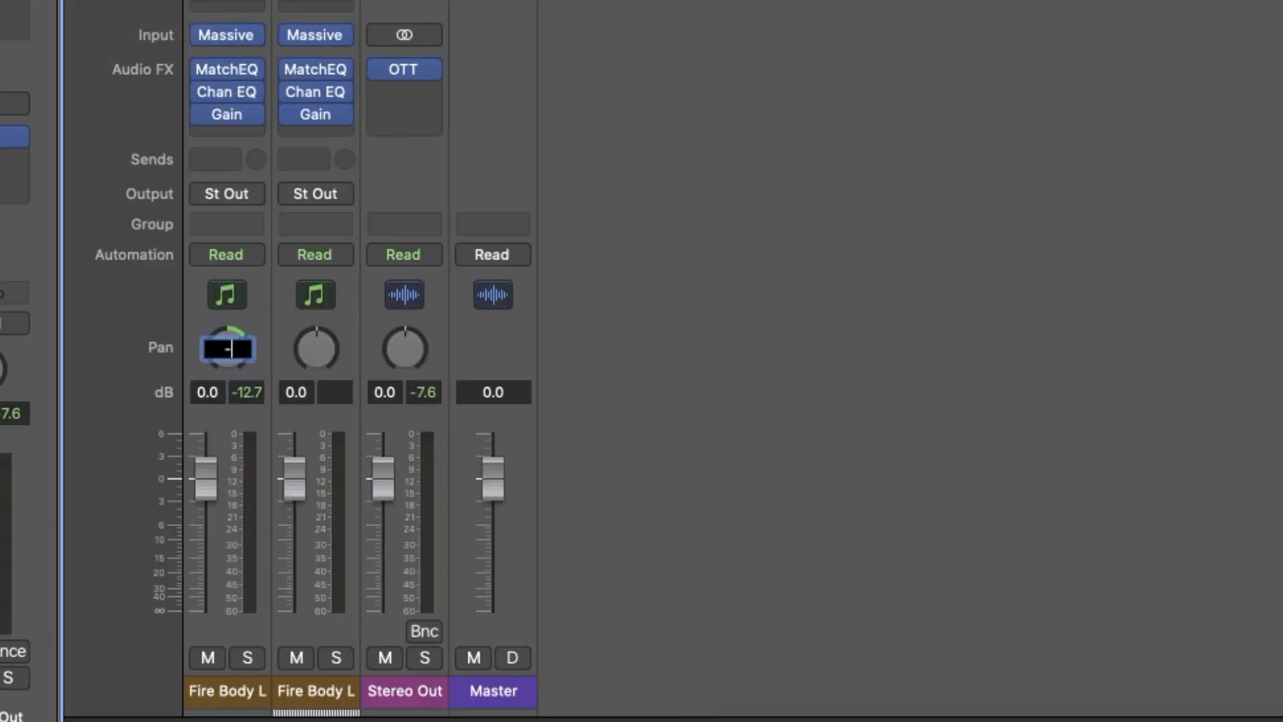
text(-20)
key(Return)
double_click(308, 348)
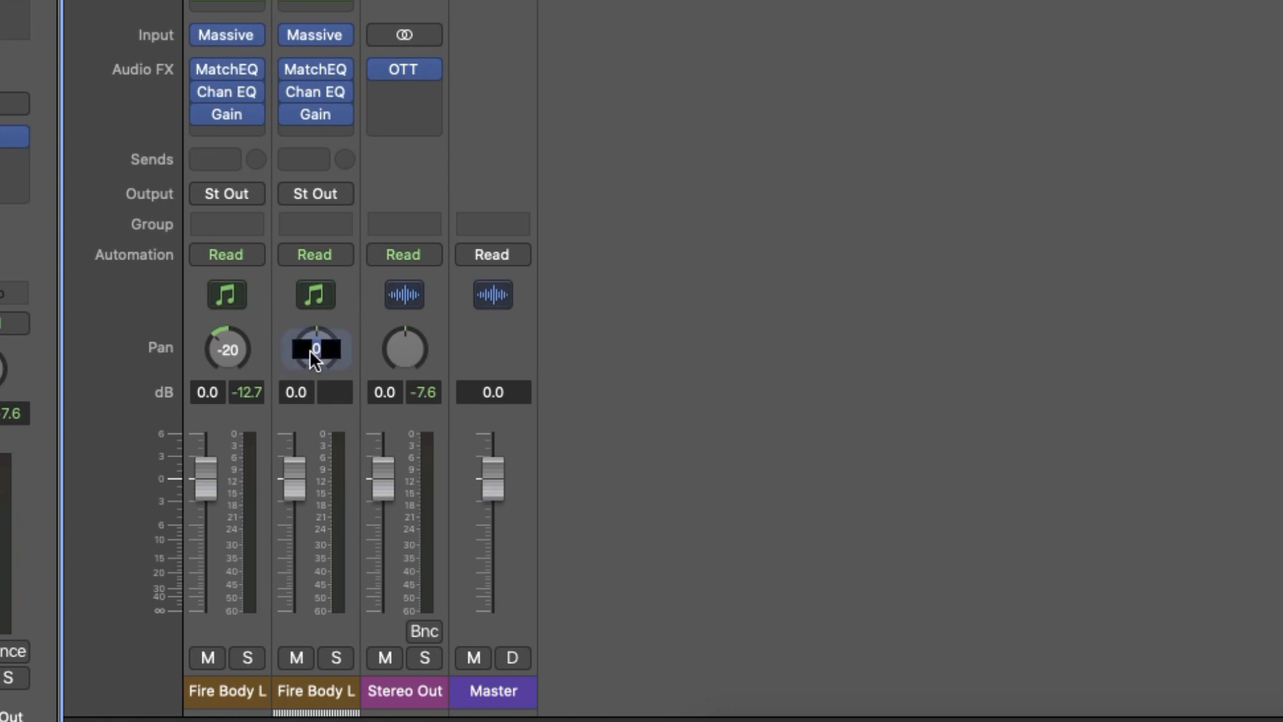
text(20)
key(Return)
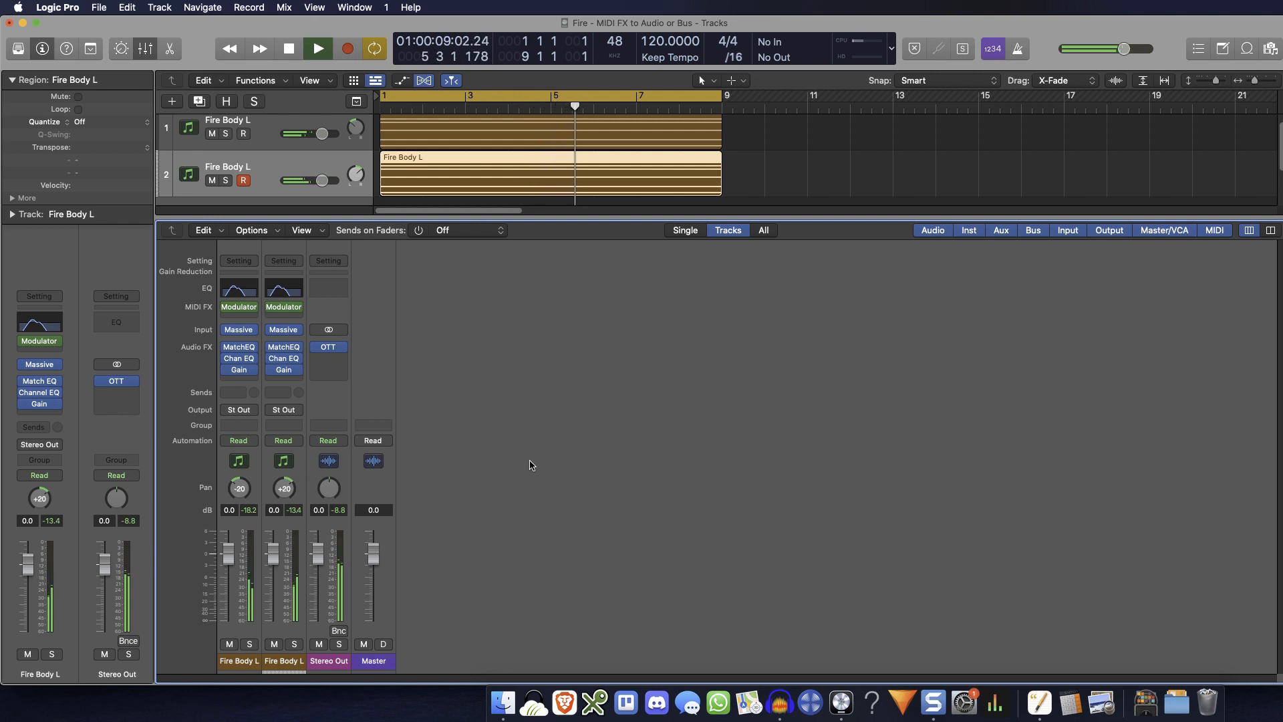
Compare stereo widths during playback by panning the two tracks to -20/+21, -4/+4 and -10/+10, and return them to -20/+20
key(space)
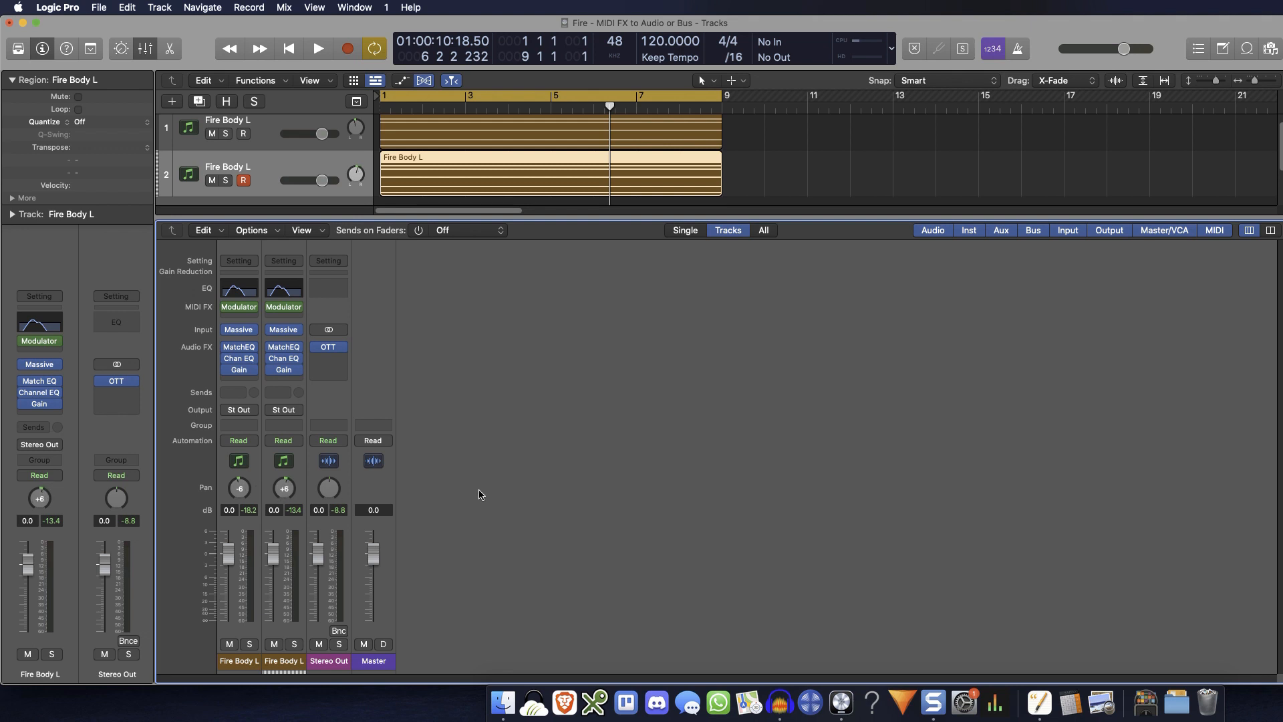
key(space)
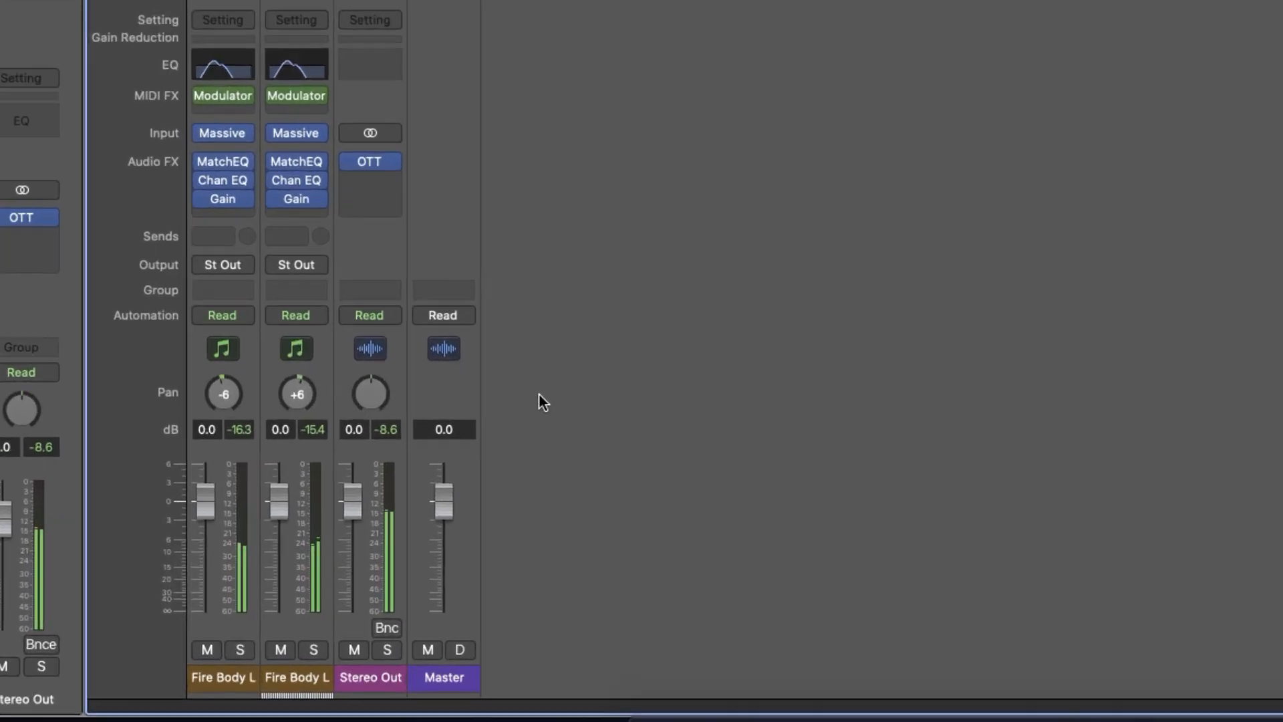
drag(289, 338, 227, 355)
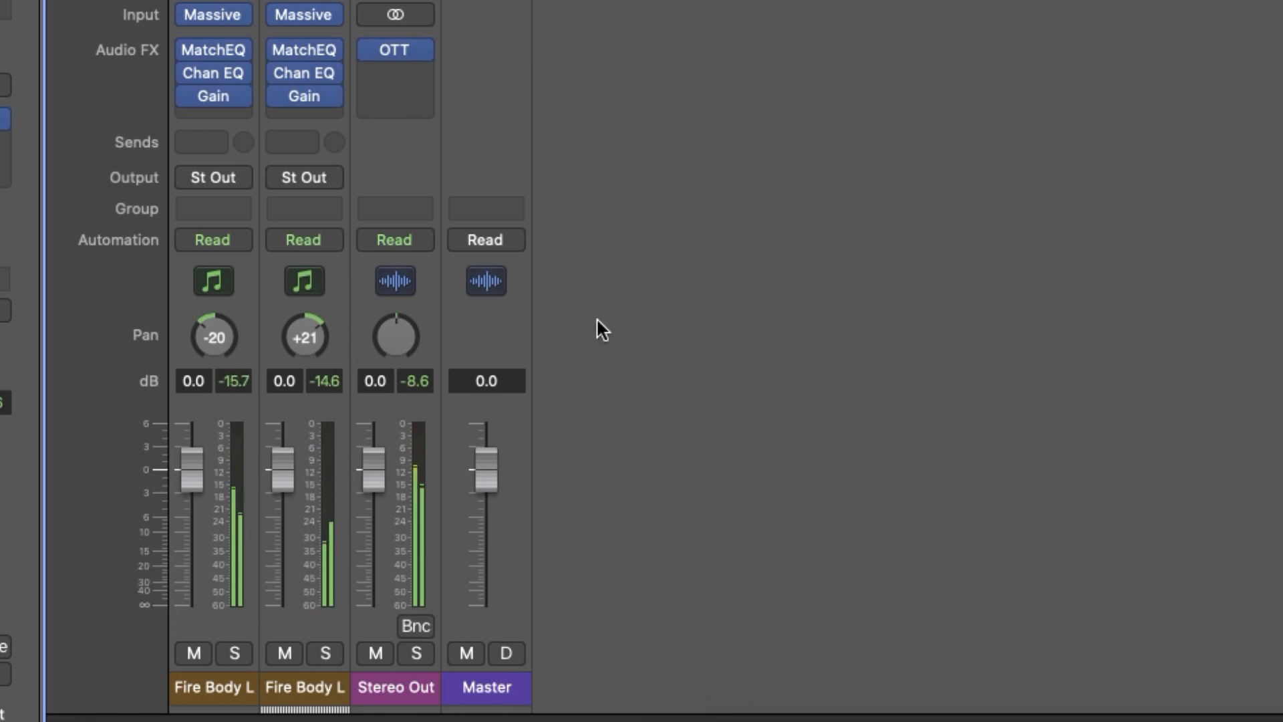
drag(295, 338, 295, 366)
drag(222, 340, 222, 314)
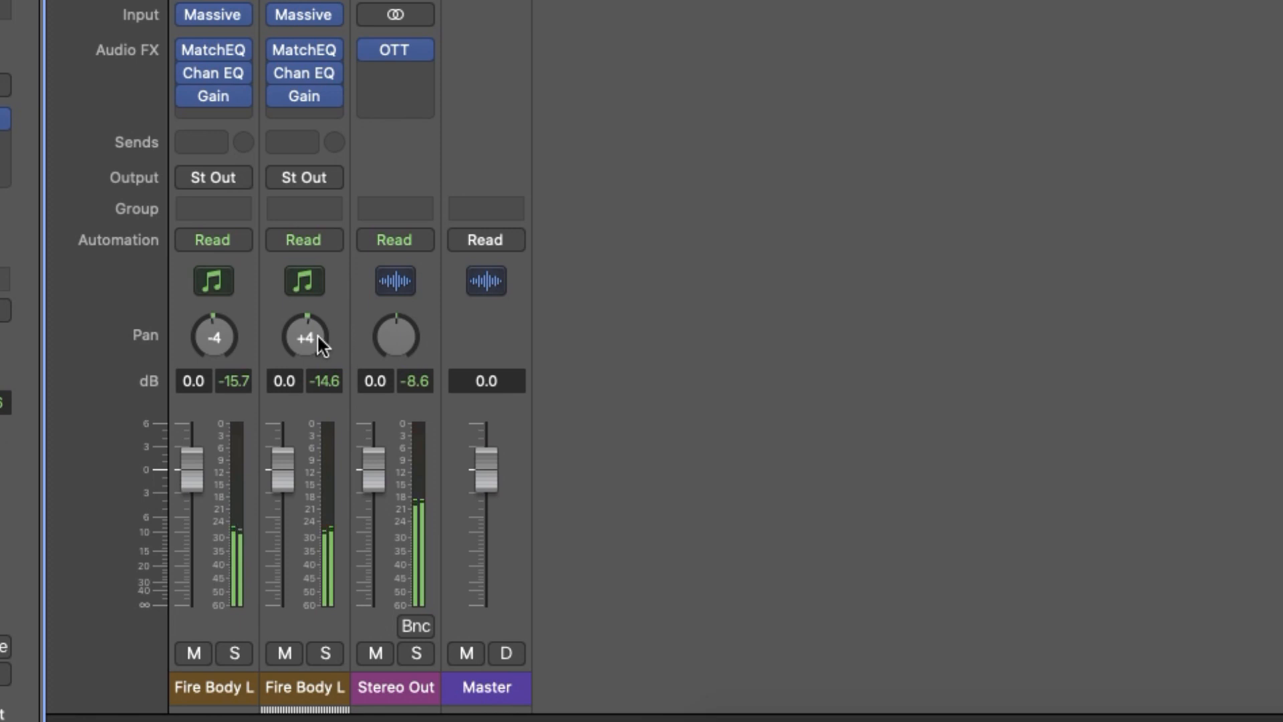
drag(318, 338, 318, 328)
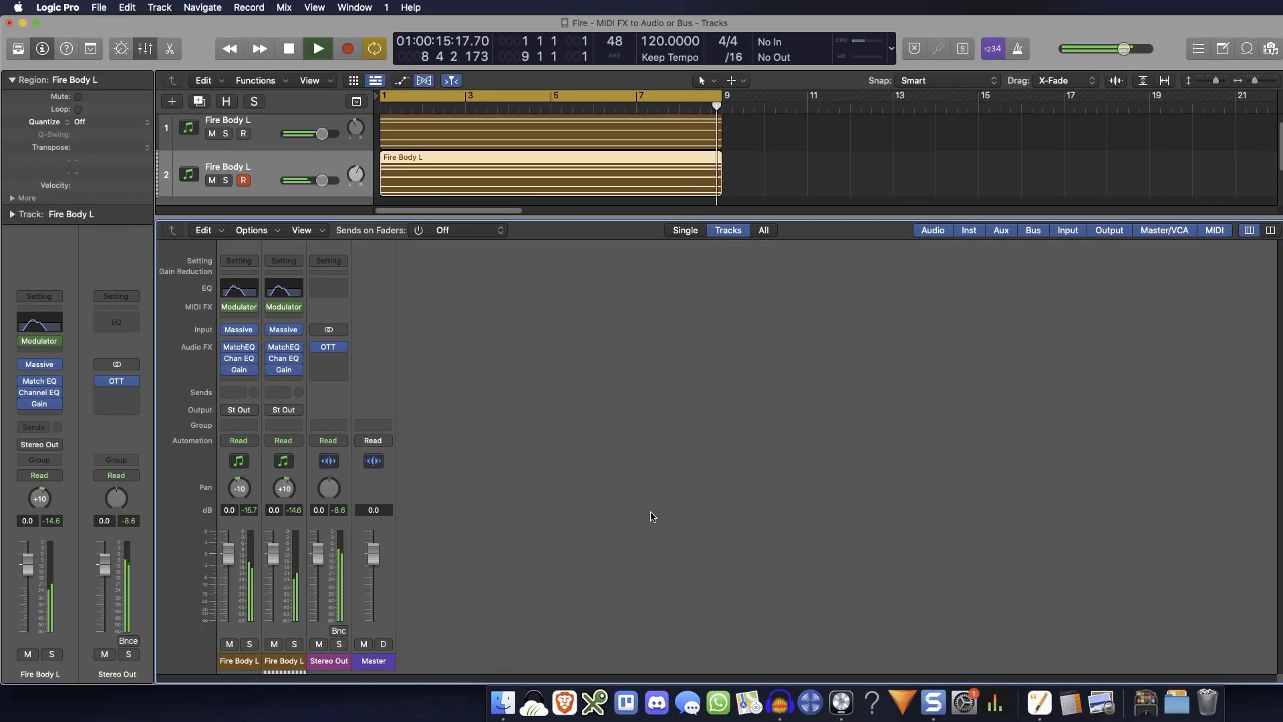
key(space)
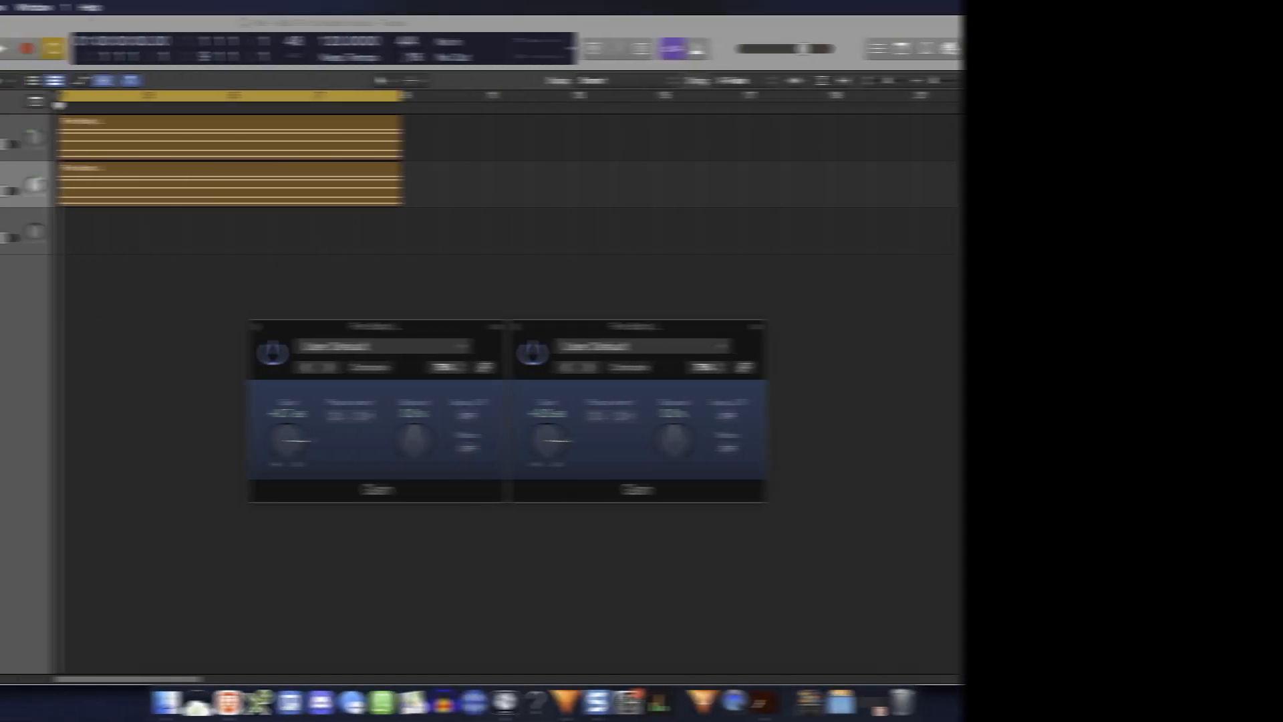
drag(288, 441, 287, 455)
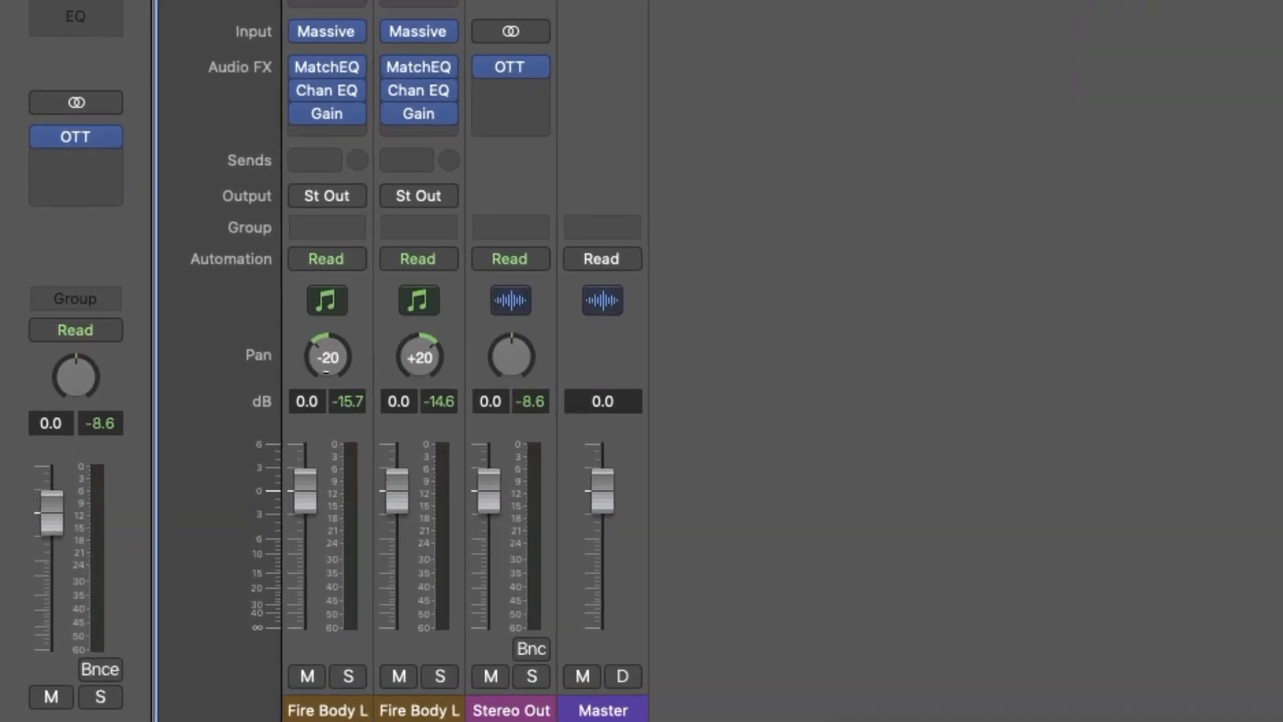
Bypass the Gain plug-in on both Fire Body L tracks and turn it back on to compare the playback
click(288, 111)
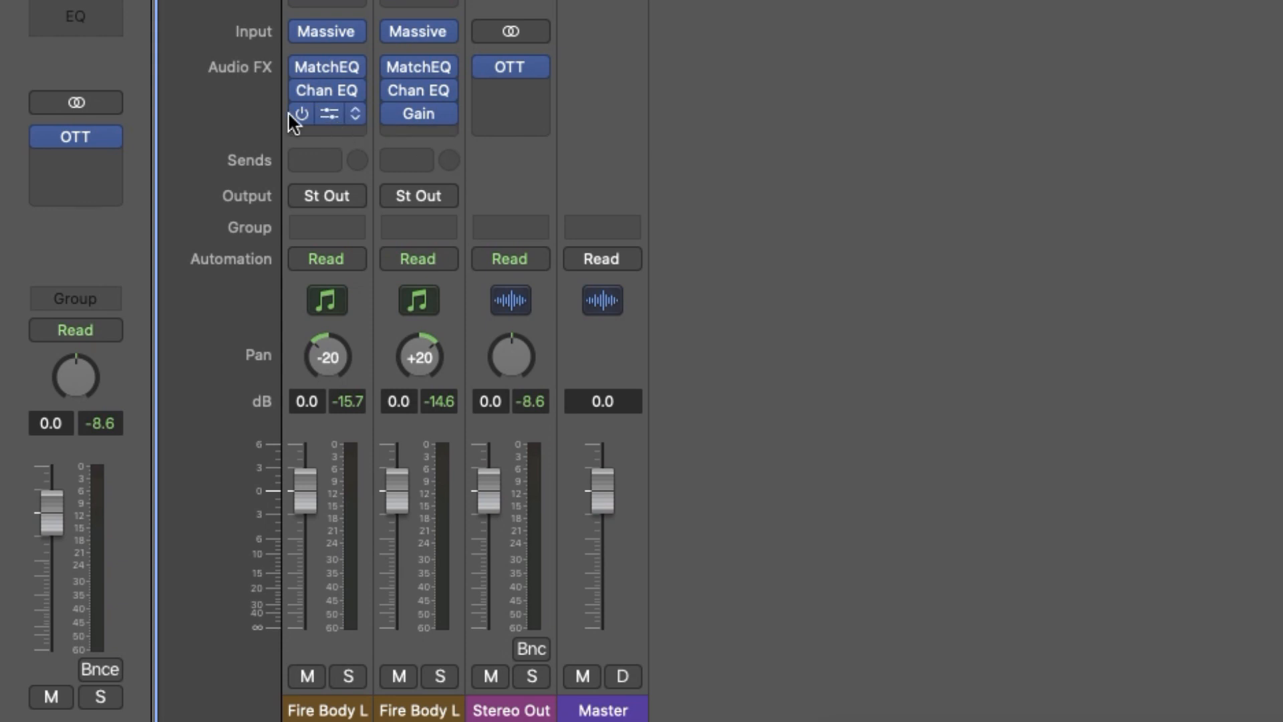
click(393, 116)
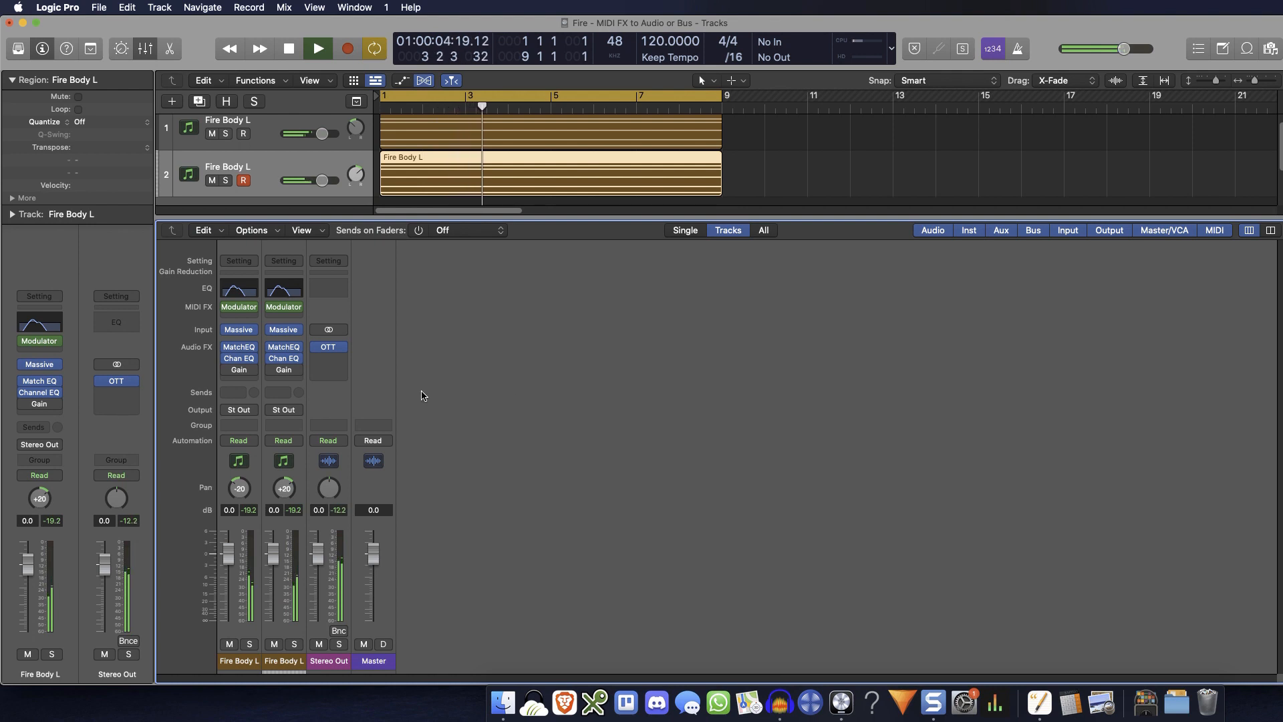
mouse_move(271, 373)
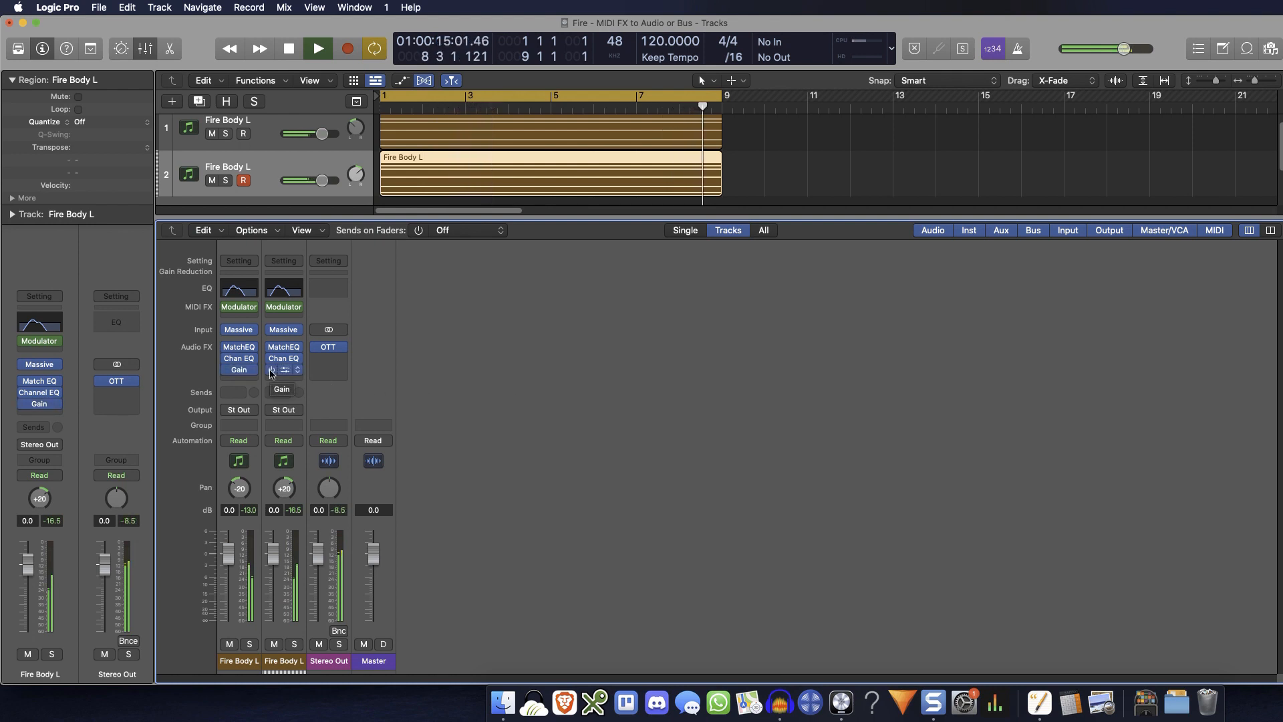
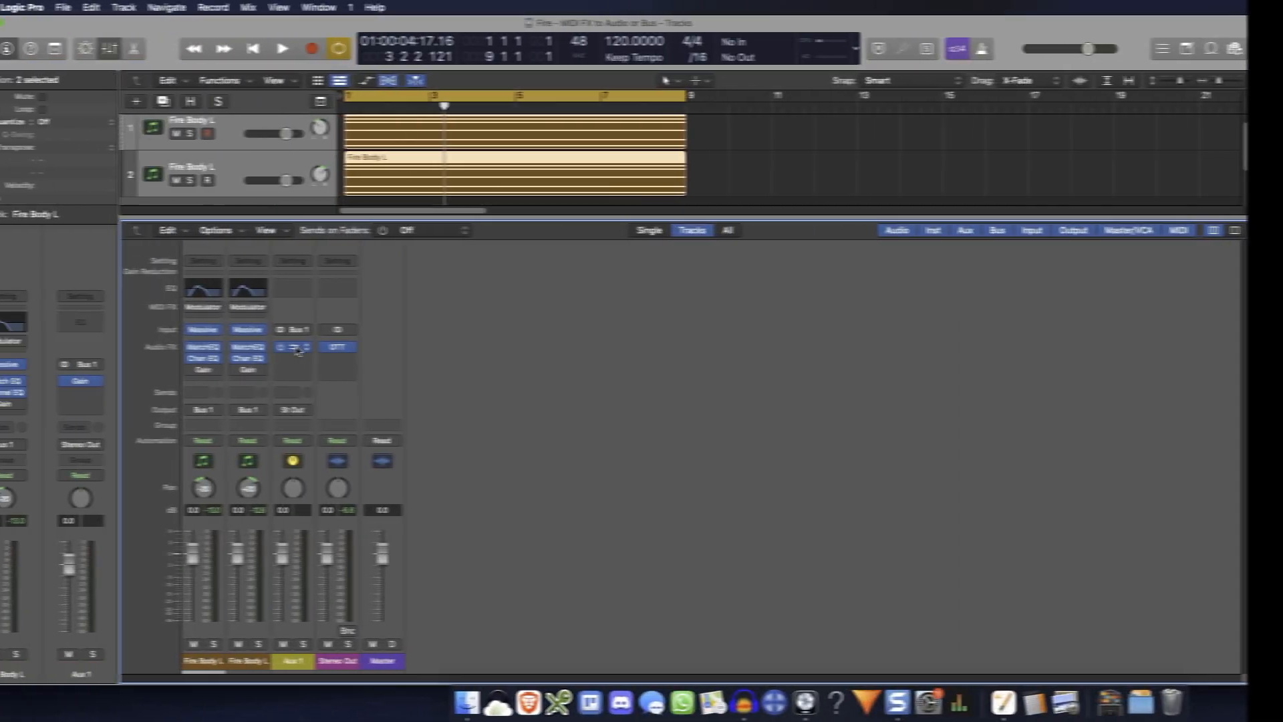
Audition different gain levels in the Gain plug-in on Aux 1 during playback, including -9.6, -2.8, -6.0 and -1.9 dB
click(294, 347)
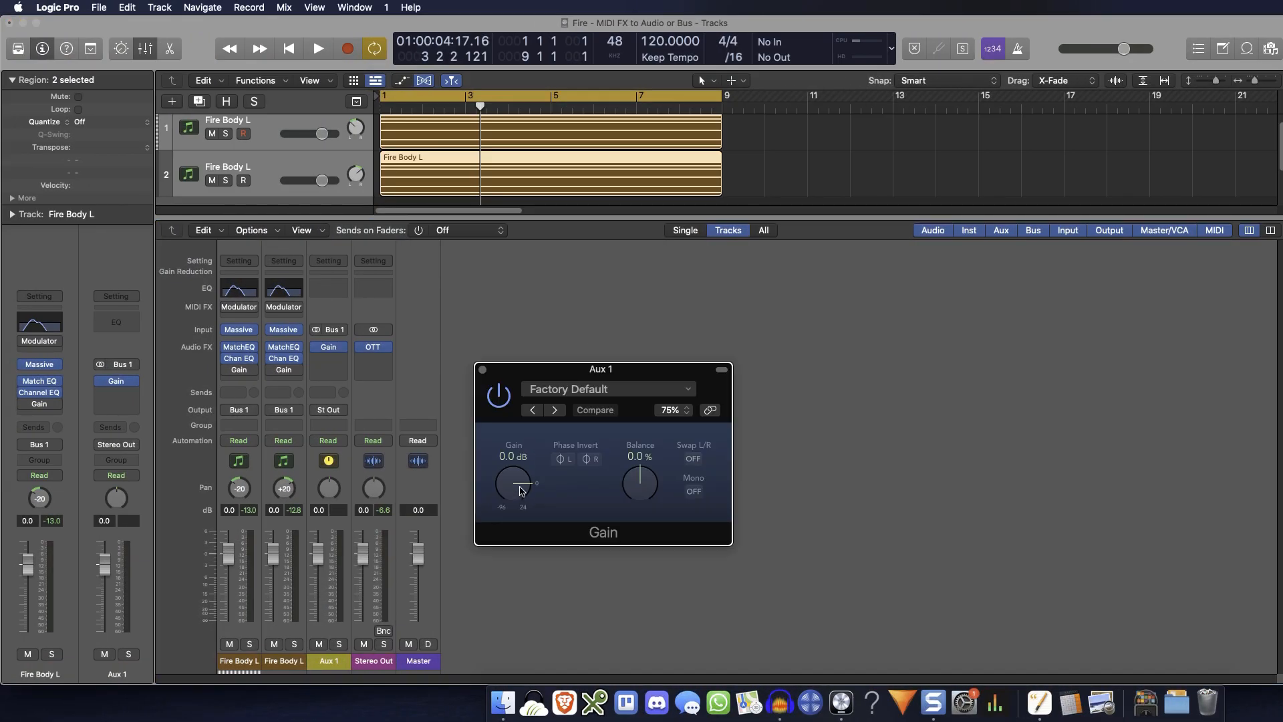
key(space)
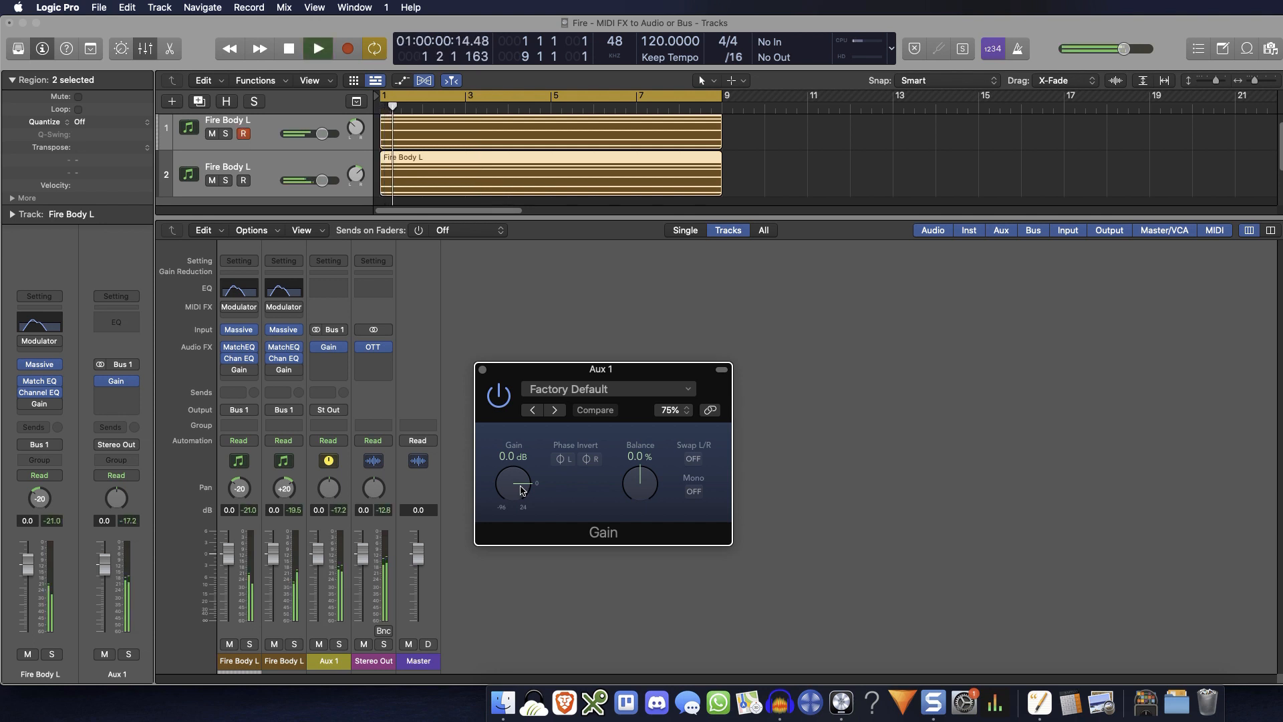
scroll(522, 492, down, 2)
scroll(521, 491, down, 5)
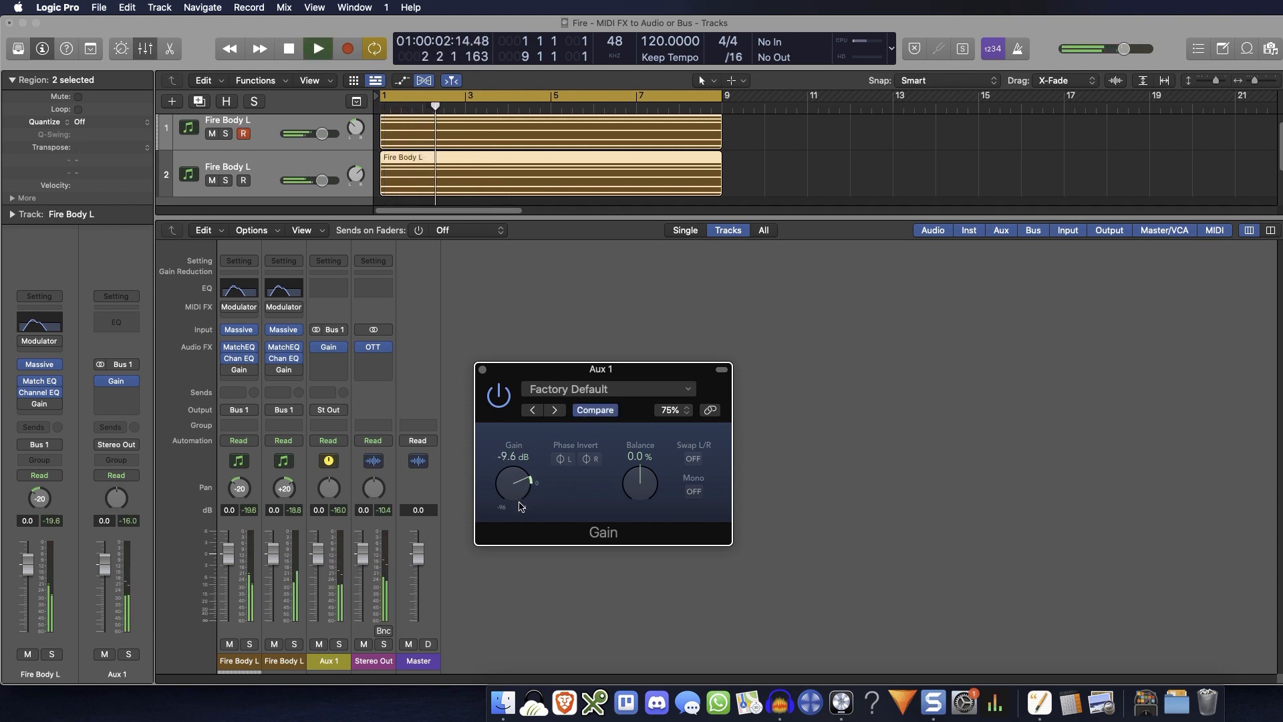
scroll(521, 498, down, 15)
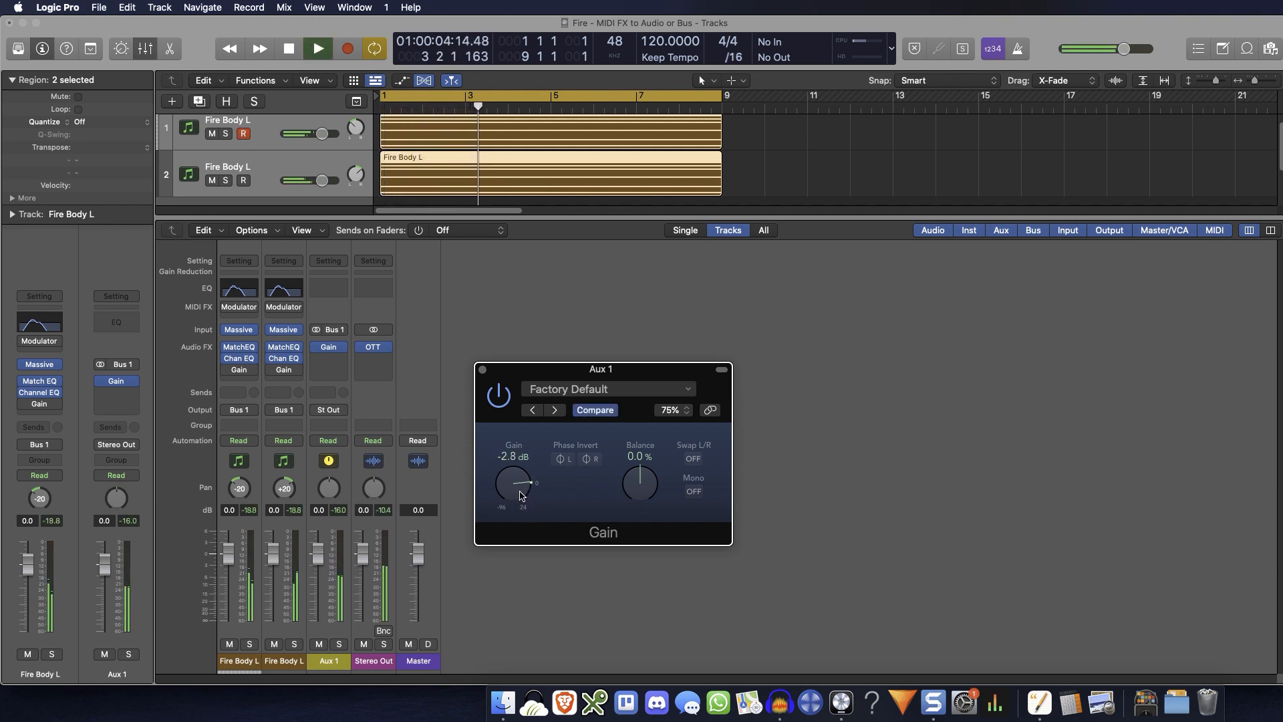
scroll(521, 501, up, 14)
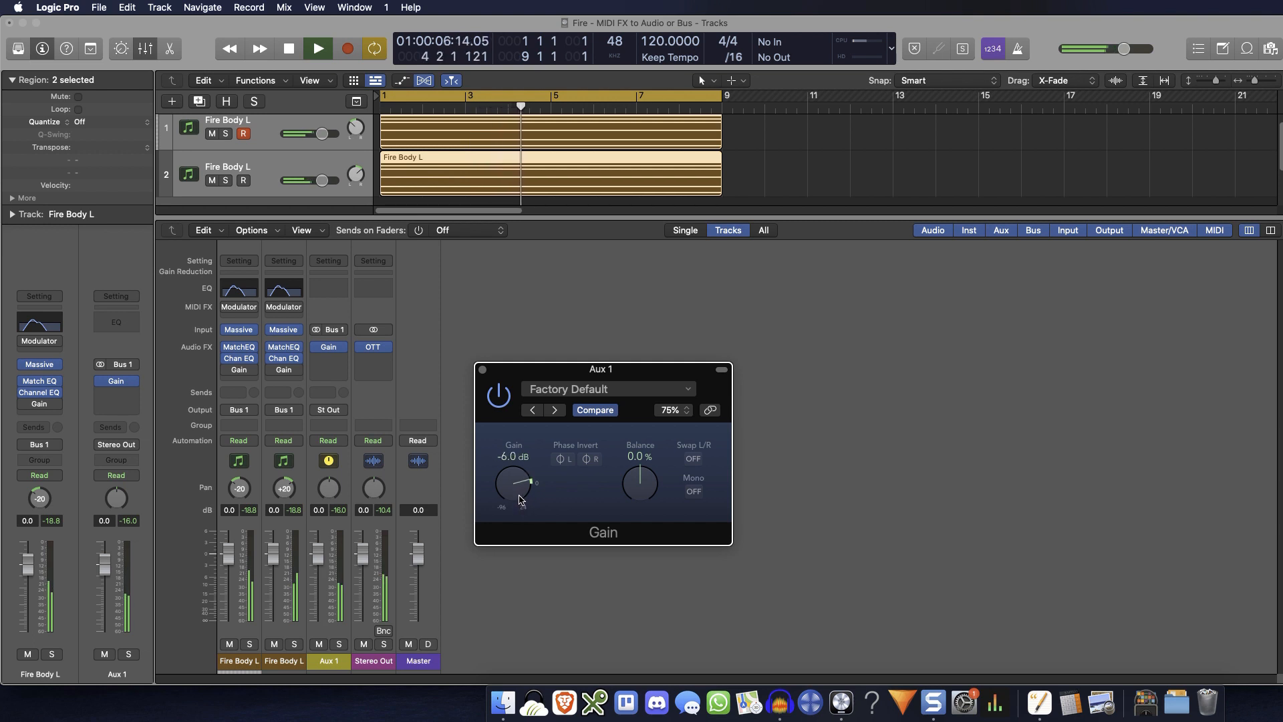
scroll(521, 497, down, 2)
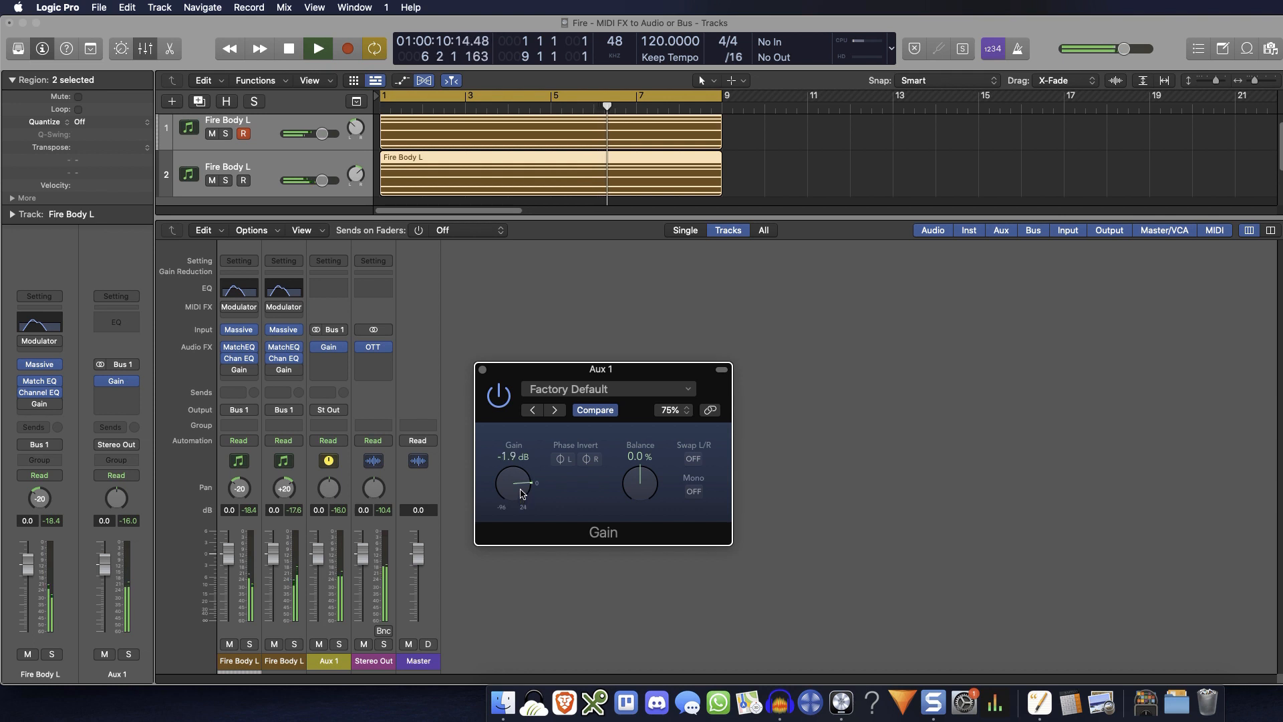
scroll(522, 495, up, 5)
key(space)
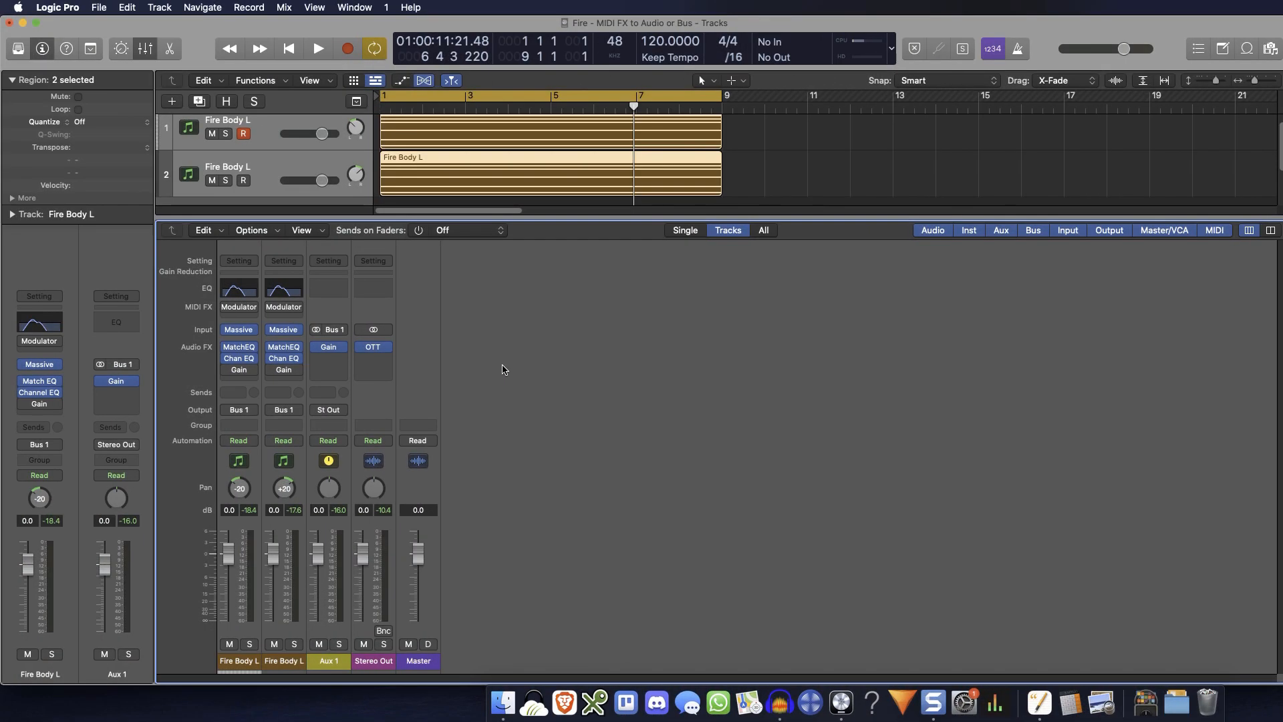
Create one software instrument track with an empty channel strip, hide the Library and place the track below both Fire Body L tracks
click(328, 389)
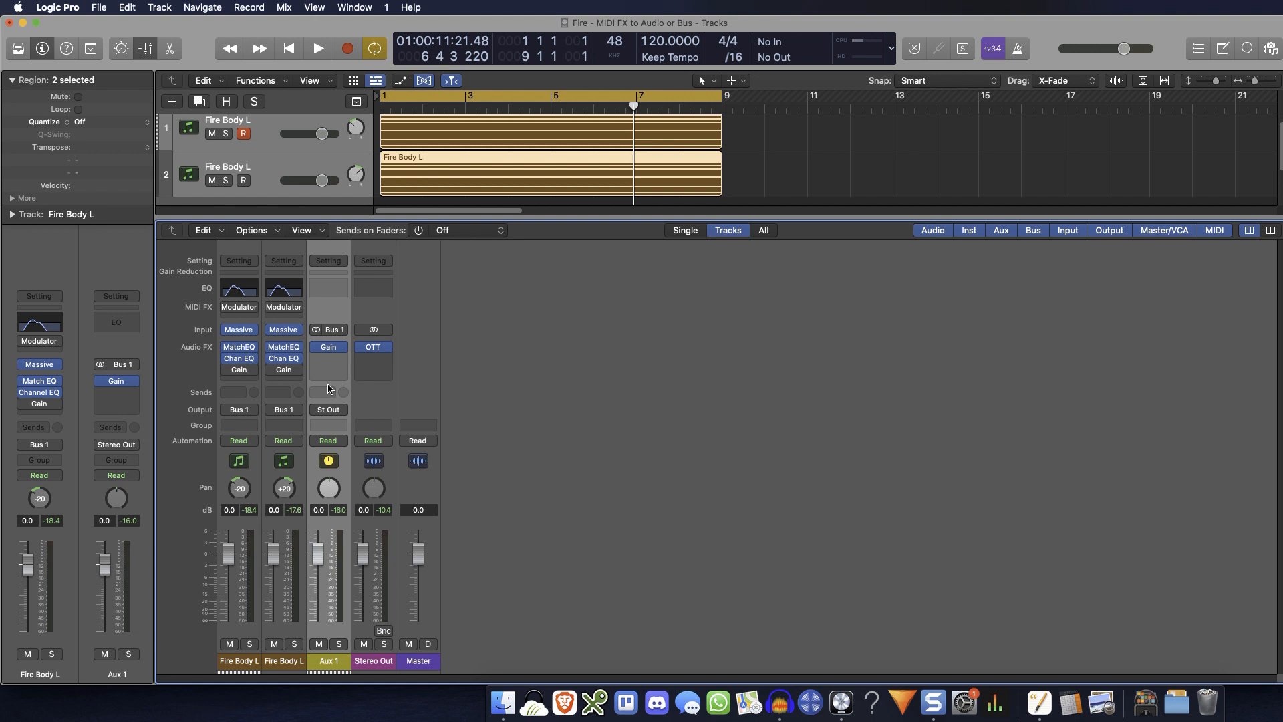
click(173, 102)
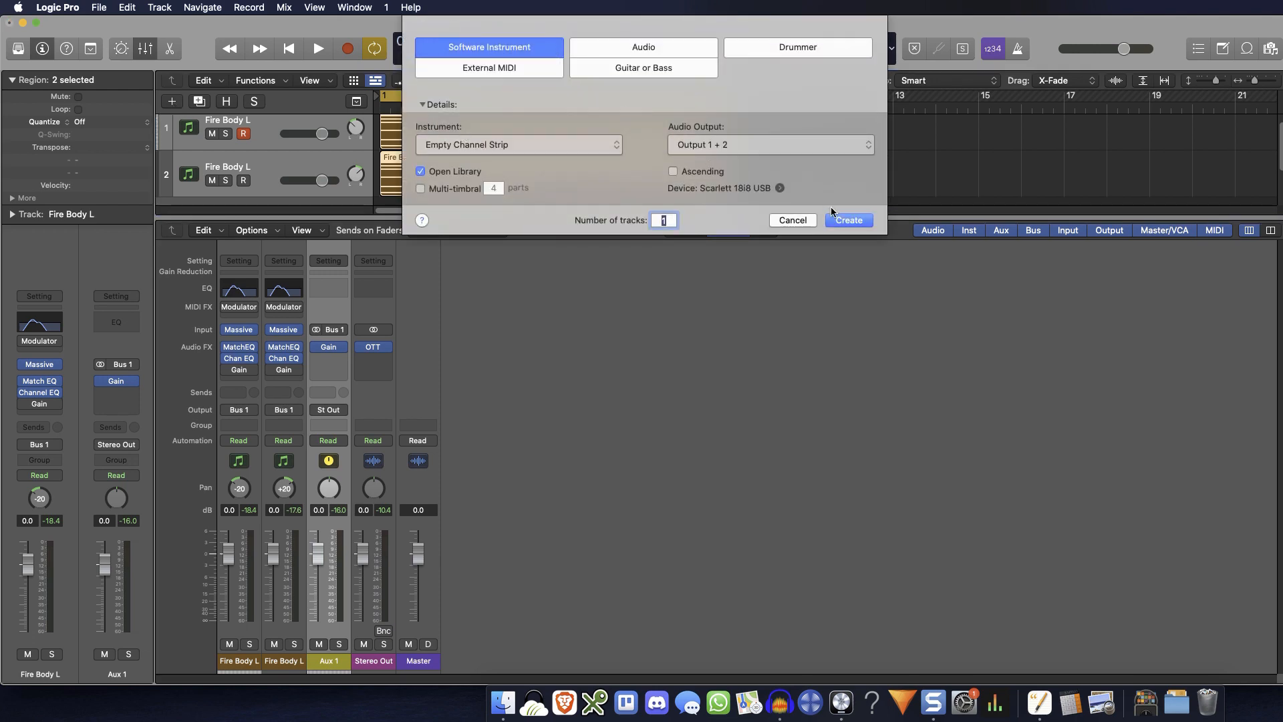
click(842, 220)
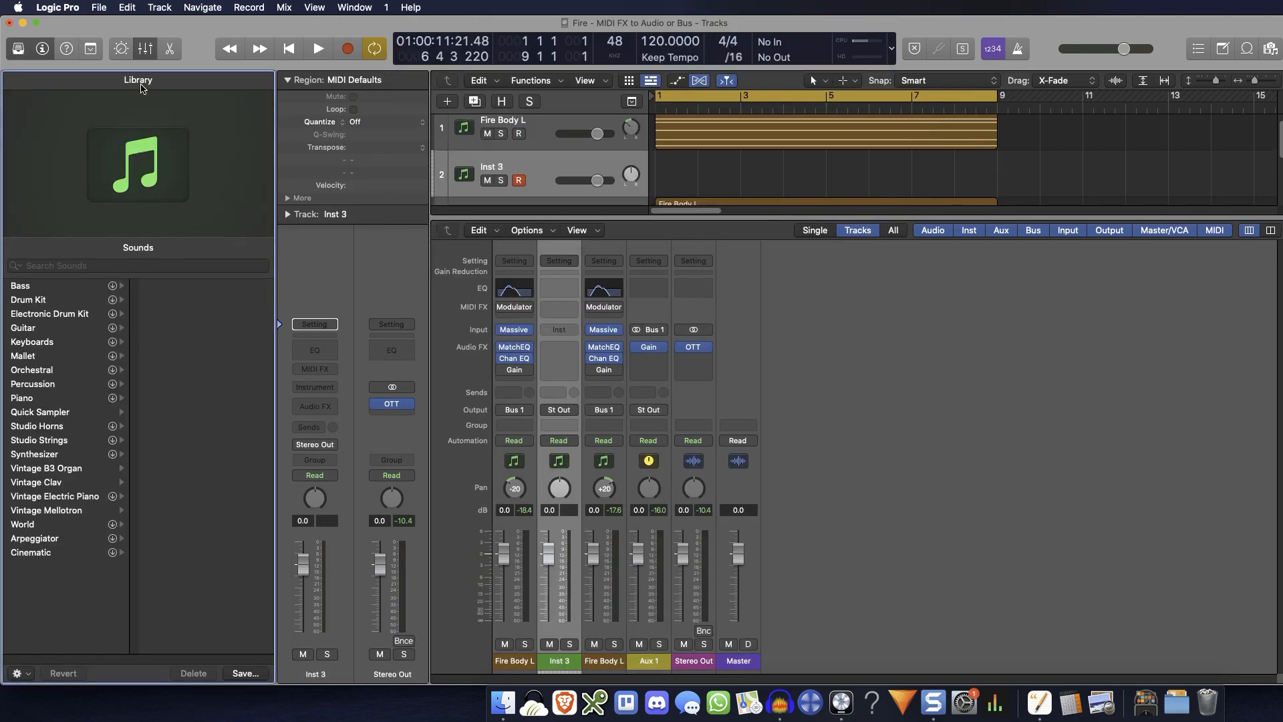
key(y)
click(279, 634)
drag(304, 168, 308, 202)
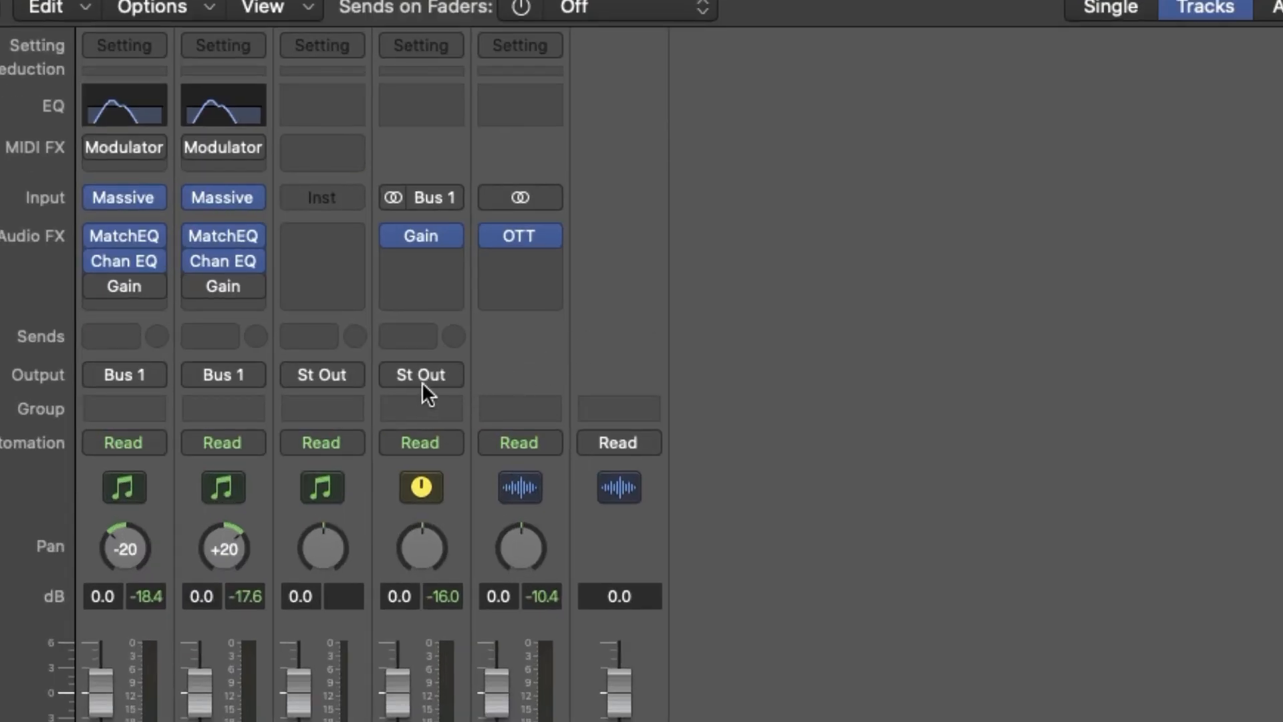
Set the output of Aux 1 to No Output and bypass its Gain plug-in
click(441, 369)
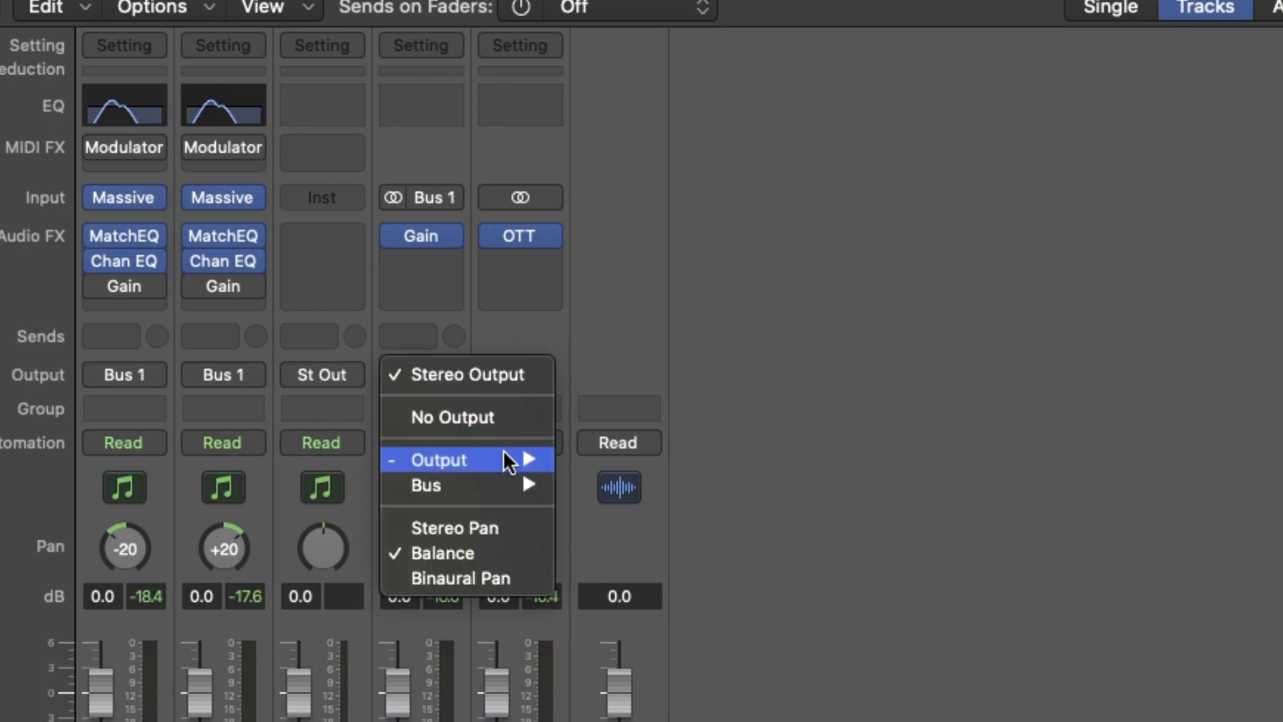
mouse_move(508, 464)
mouse_move(515, 492)
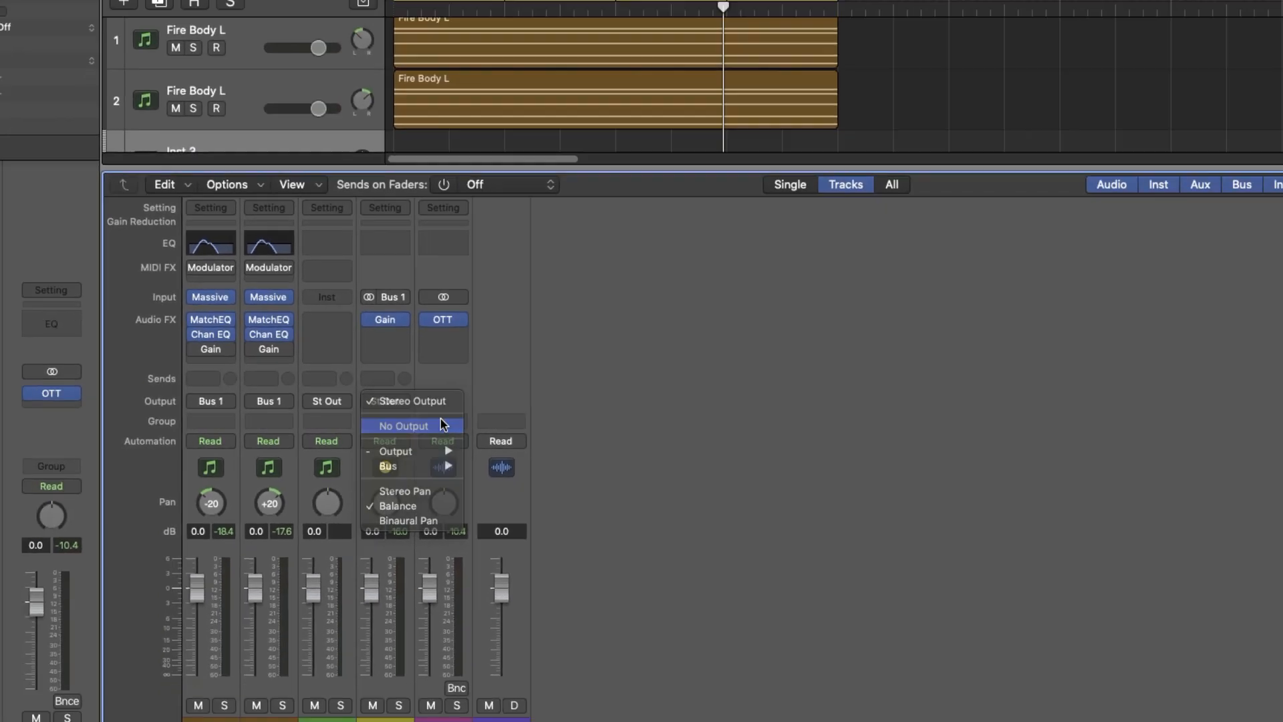
click(508, 418)
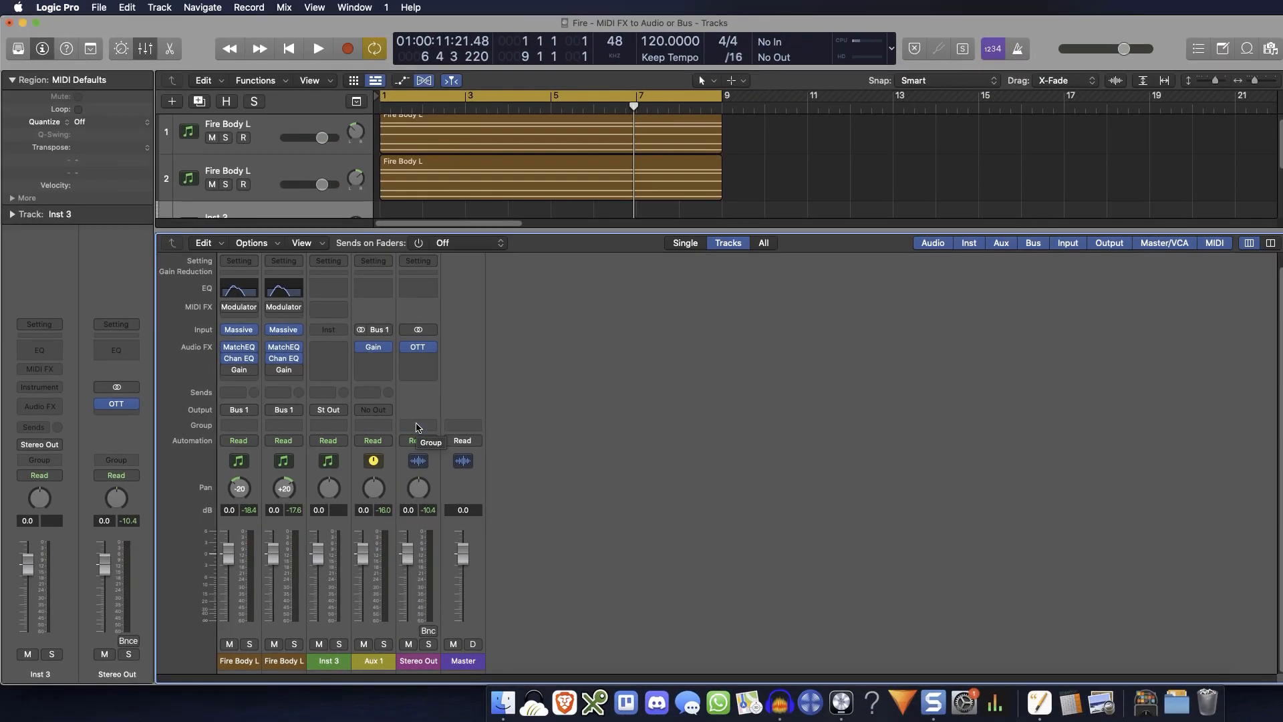
click(360, 348)
Load a stereo Test Oscillator as the instrument on Inst 3 and switch it off to silence its tone
click(328, 329)
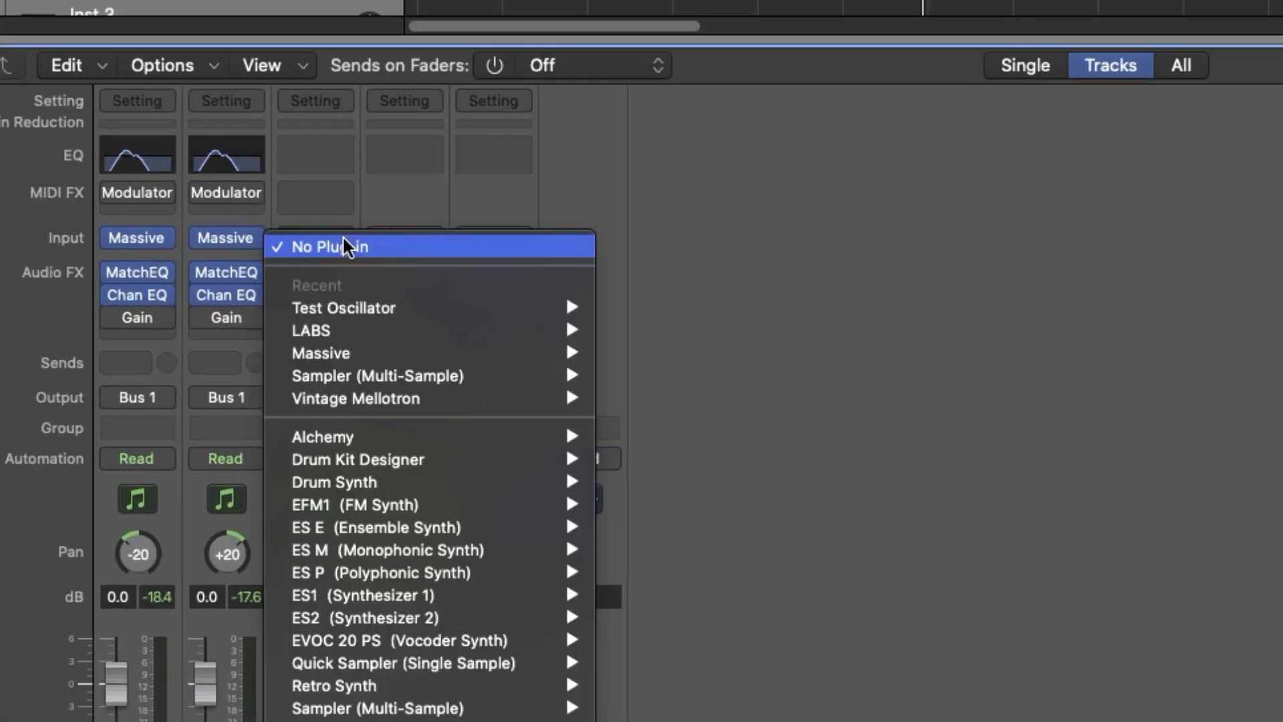
mouse_move(434, 361)
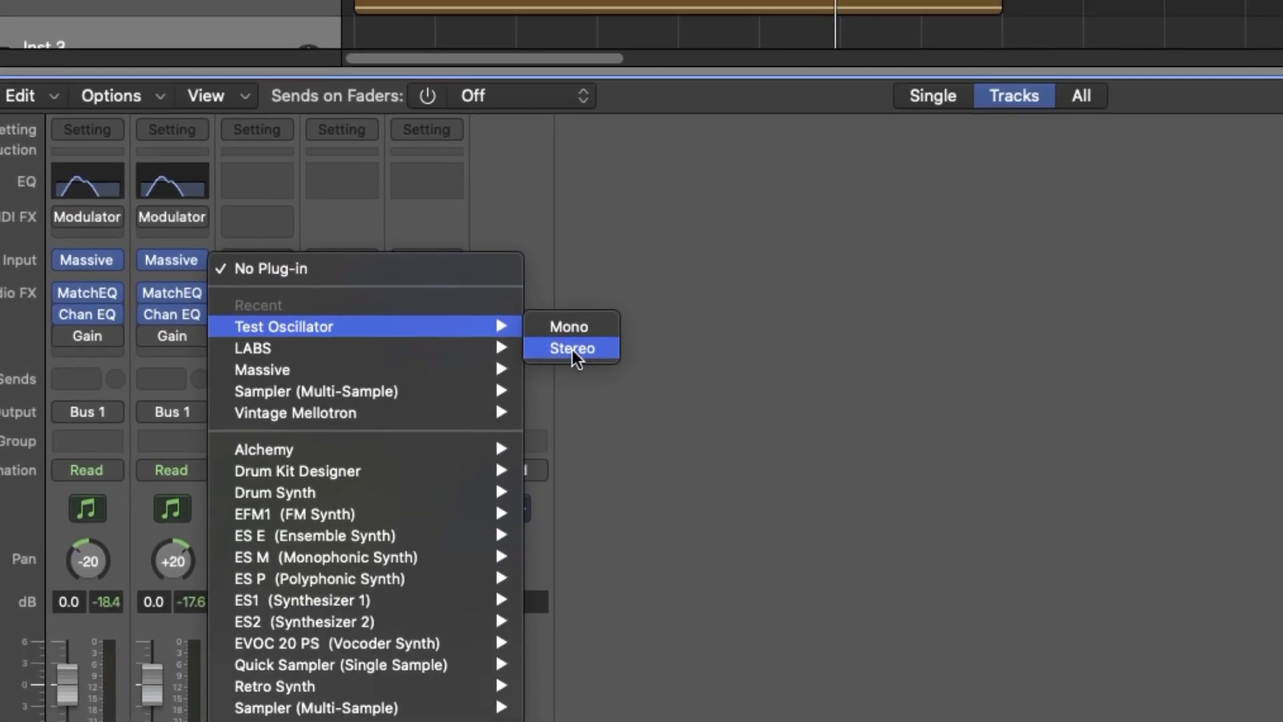
click(647, 331)
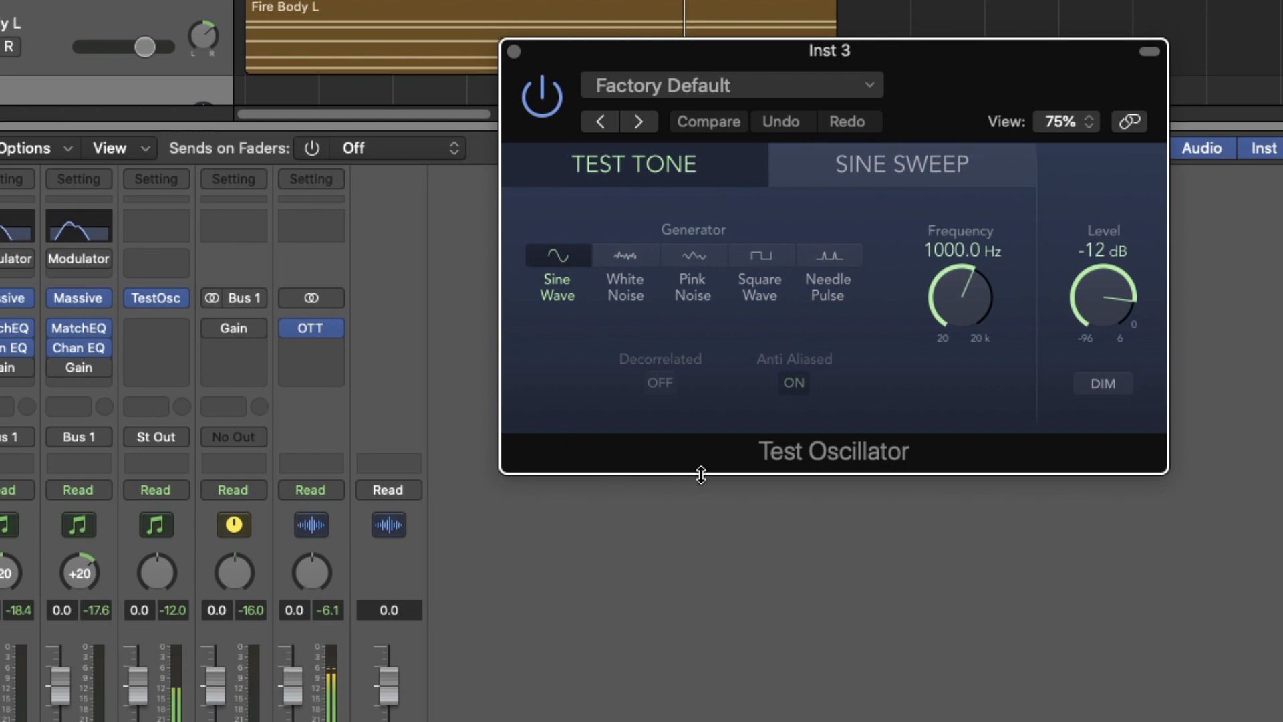
click(535, 93)
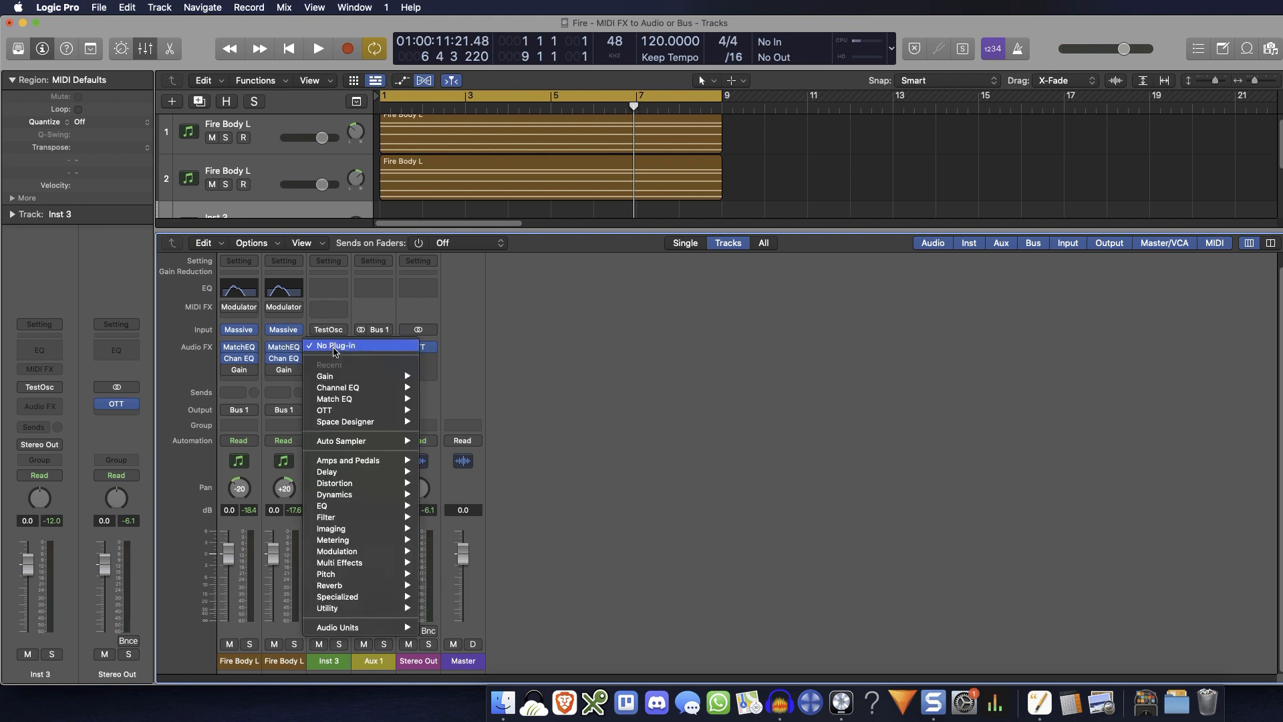
Insert a Compressor from the Dynamics effects on the Inst 3 channel strip
click(334, 351)
mouse_move(393, 496)
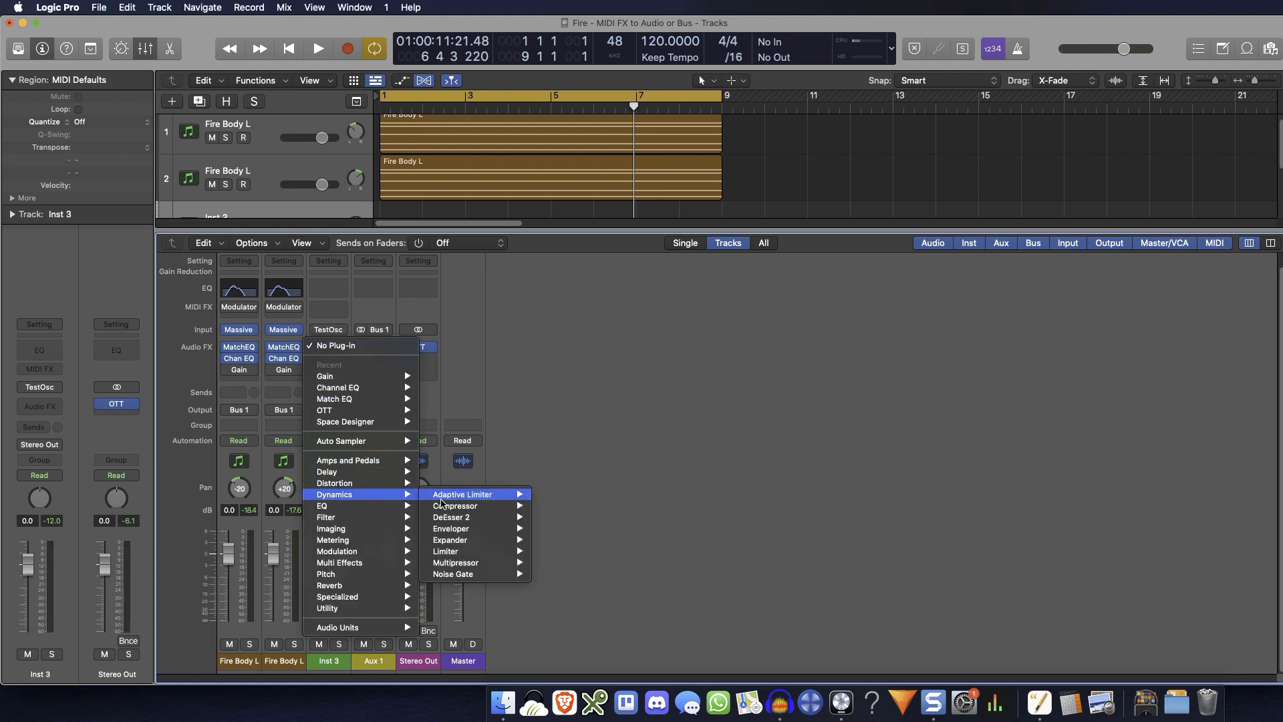
mouse_move(468, 508)
click(550, 508)
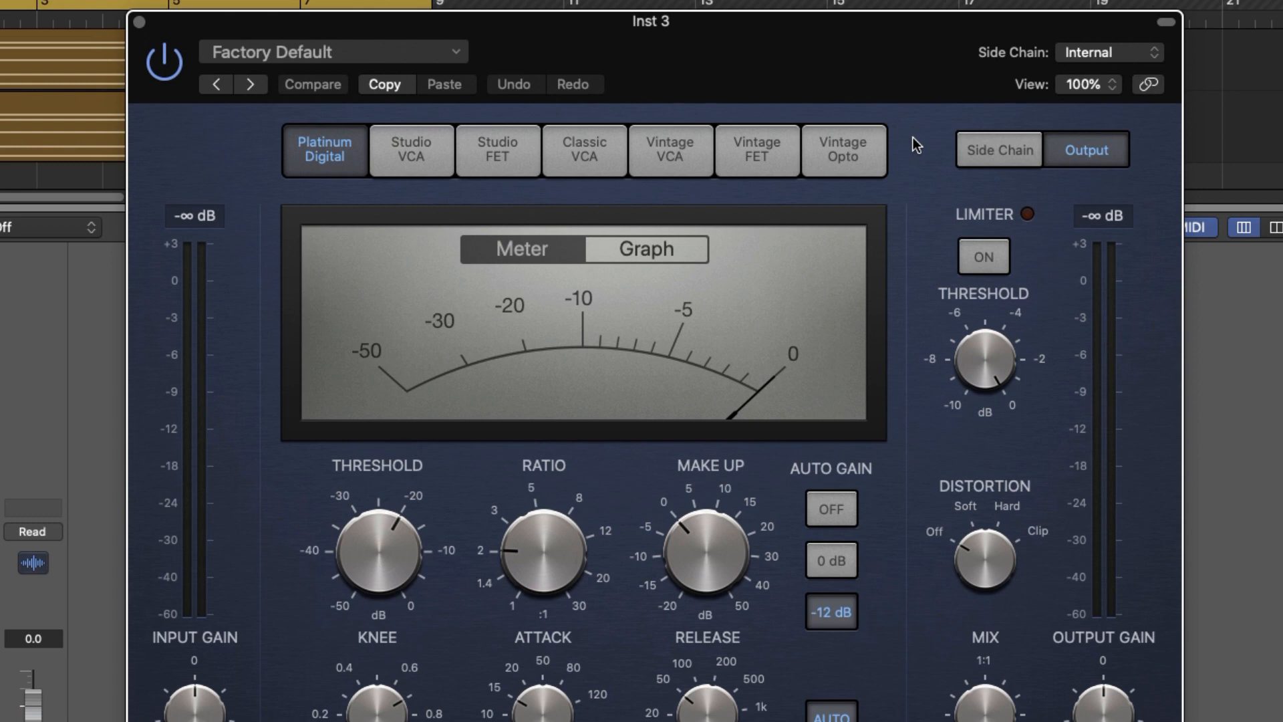
Set the Compressor's side chain source to Bus 1 and switch its side chain filter to Listen
click(1156, 56)
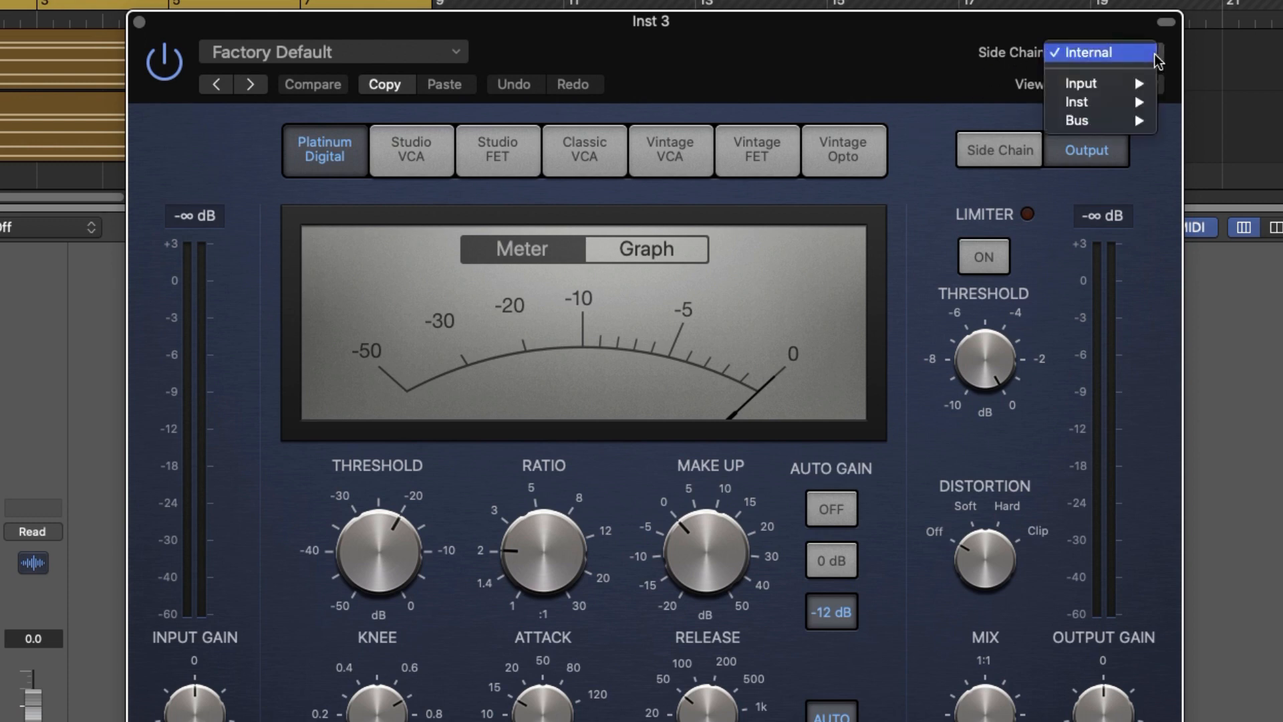
mouse_move(1088, 121)
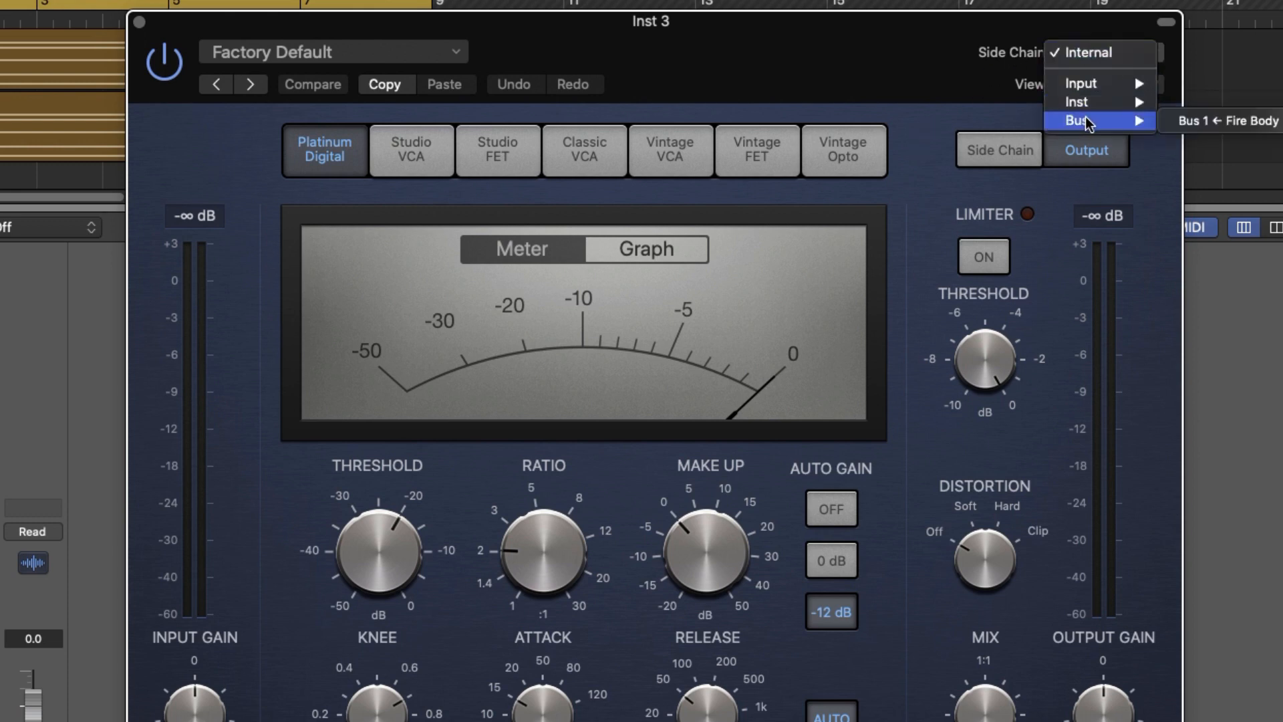
click(1214, 122)
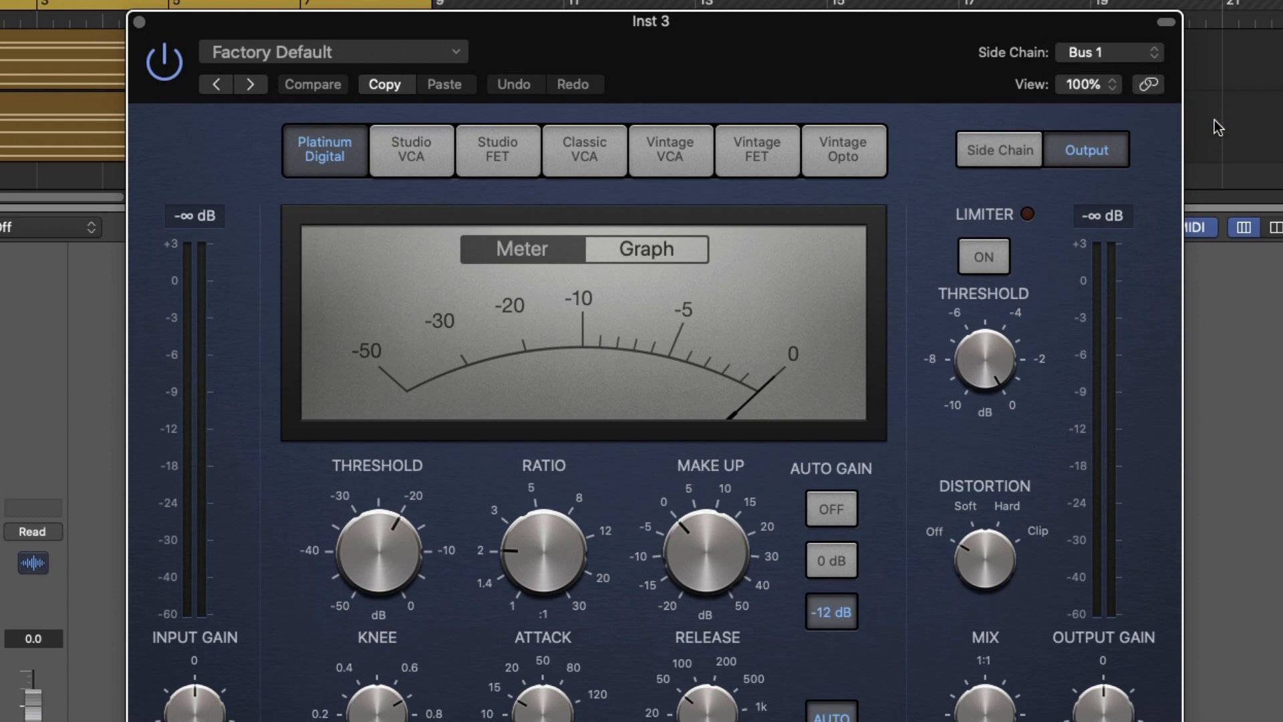
click(1014, 154)
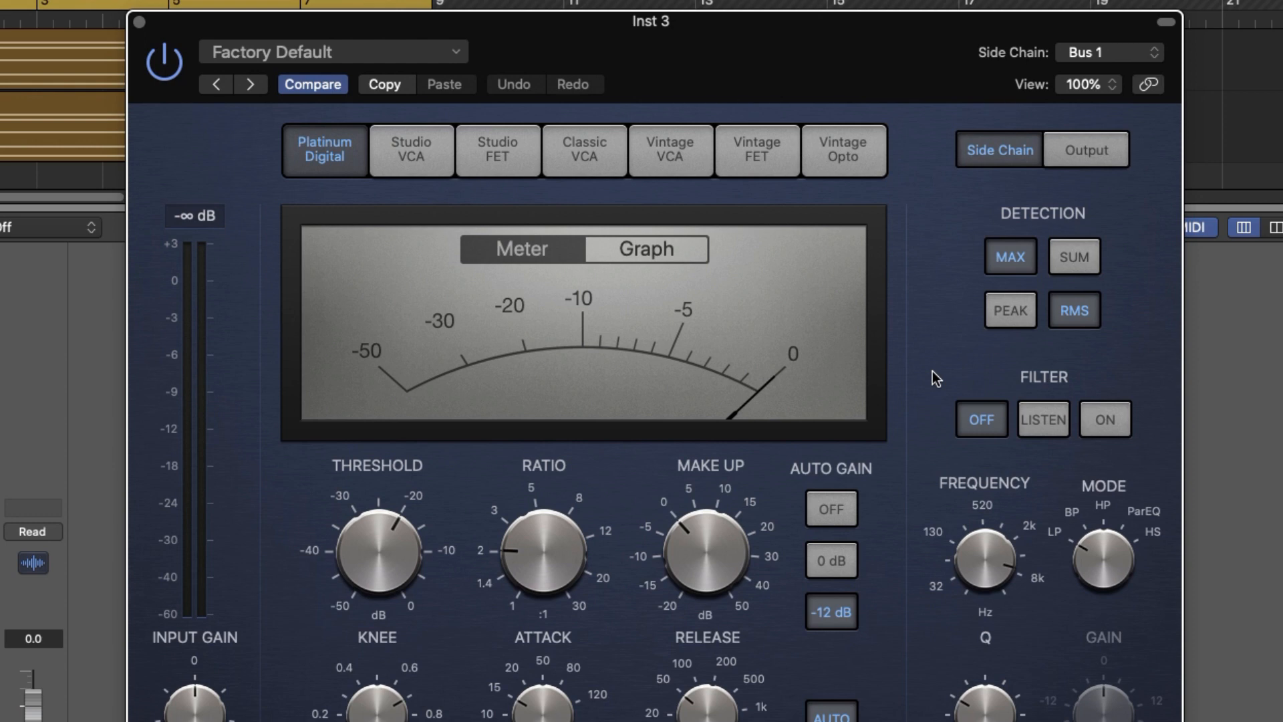
click(1038, 429)
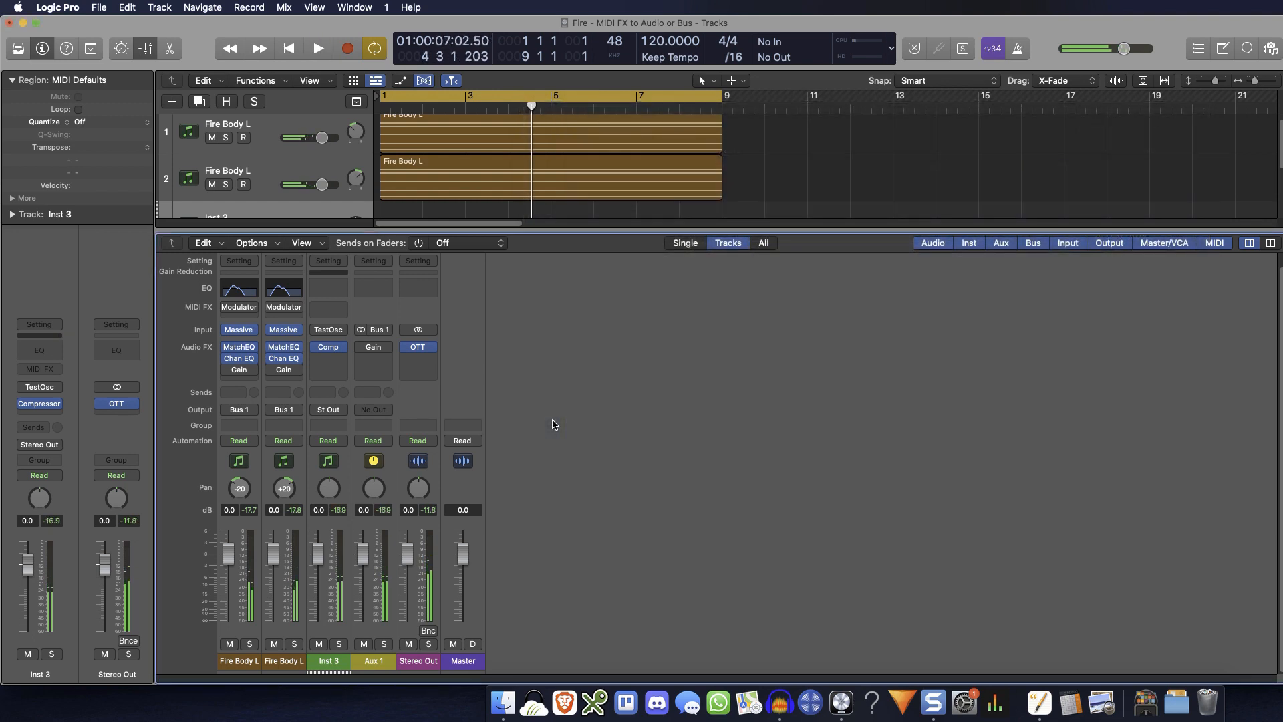
Insert a stereo Gain plug-in after the Compressor on Inst 3 and move its window clear of the channel strips
click(333, 358)
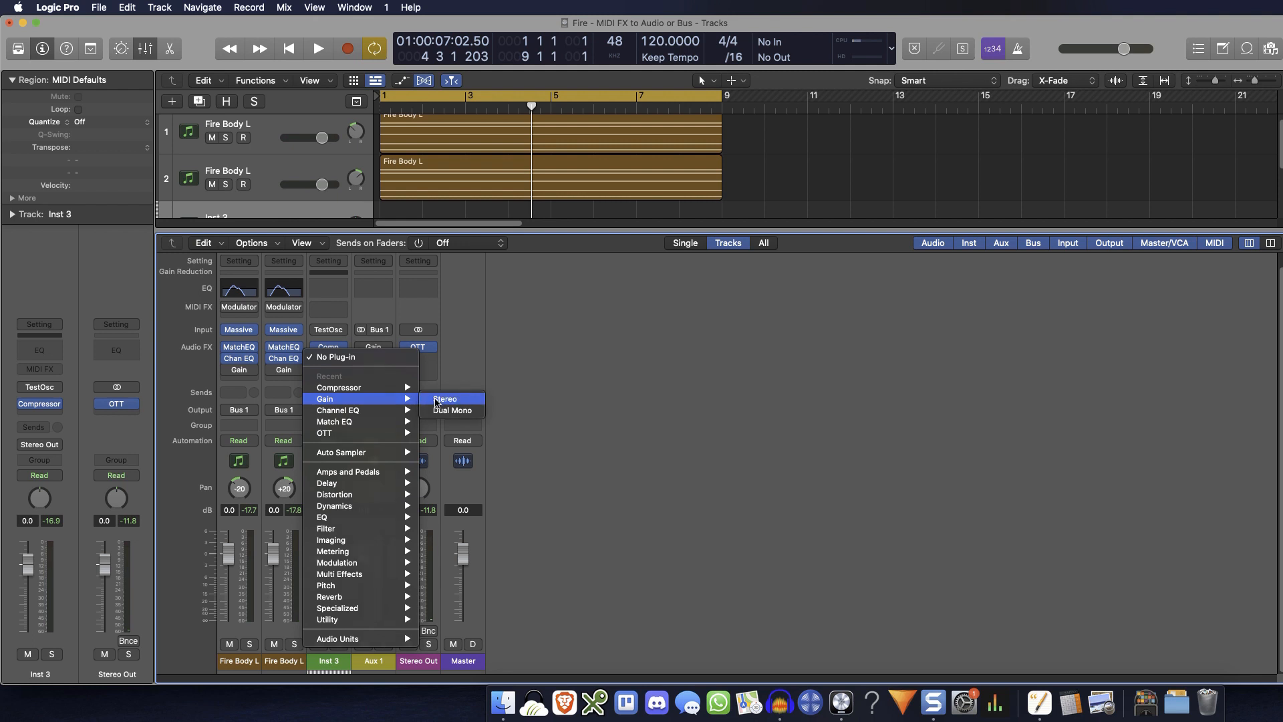
click(444, 399)
drag(682, 192, 690, 412)
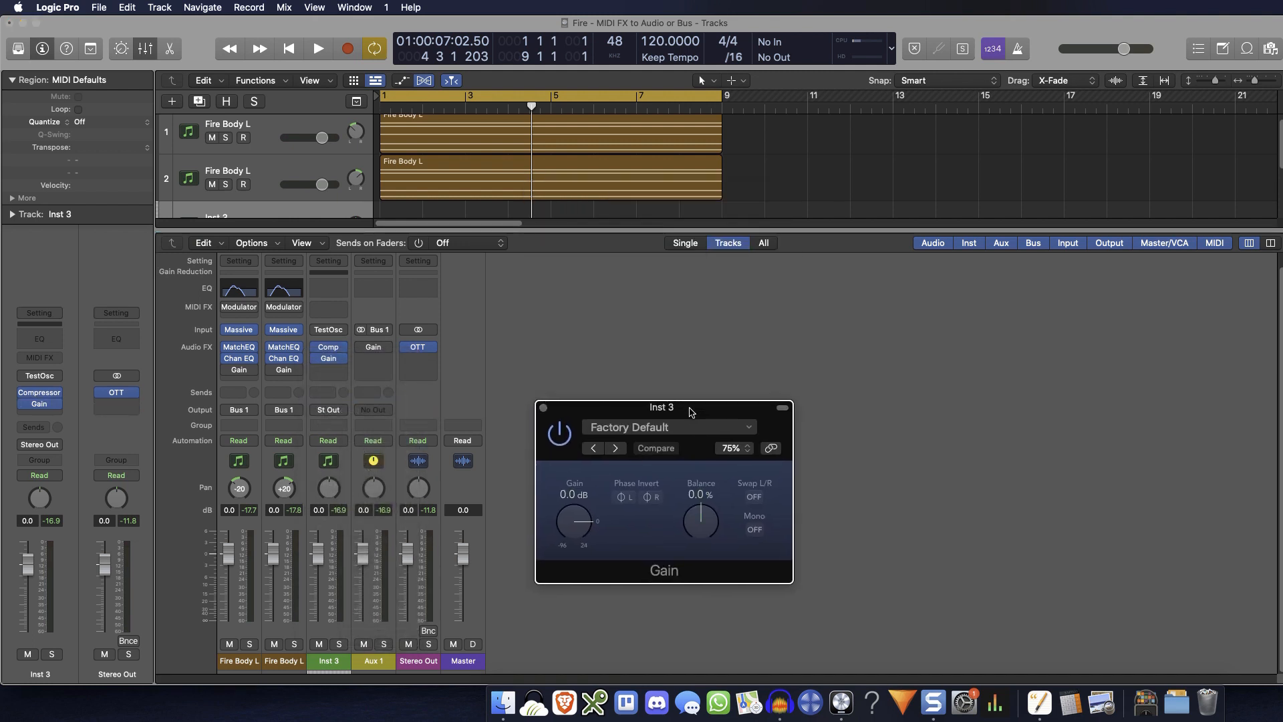
Add a Modulator MIDI effect to Inst 3 and arrange its window beside the Gain window
click(328, 309)
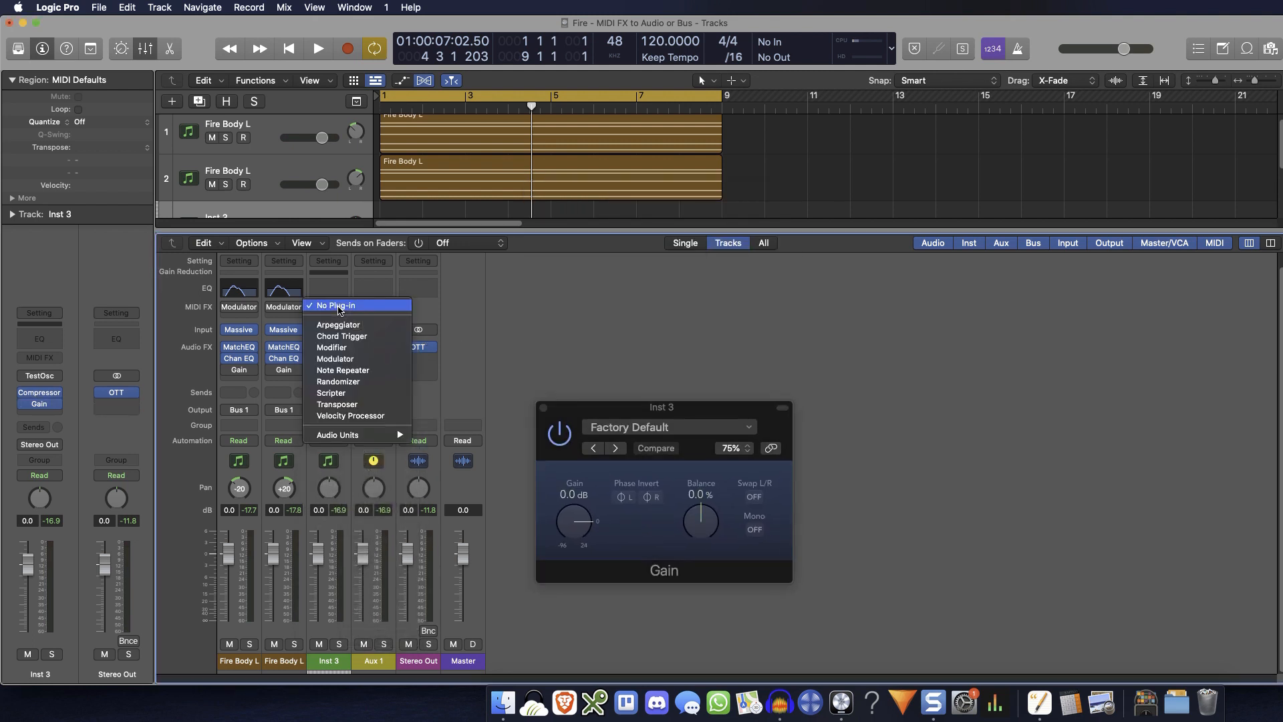
click(384, 362)
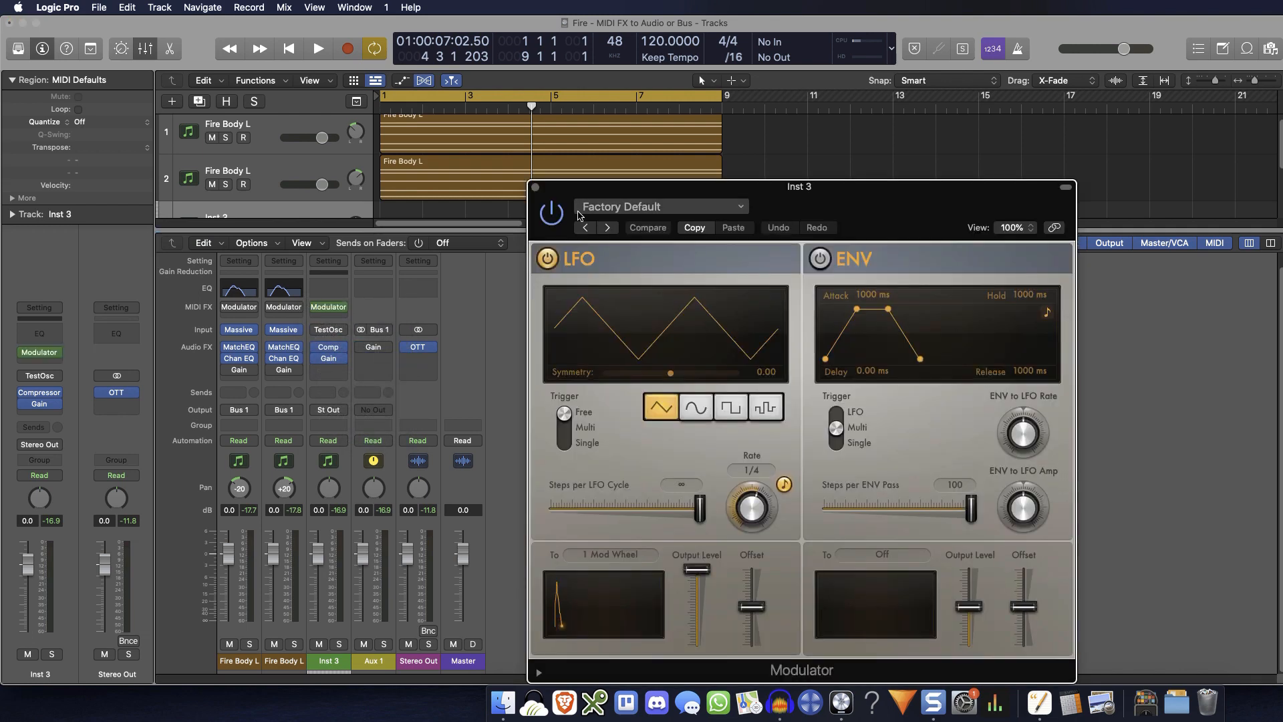
drag(898, 203, 490, 110)
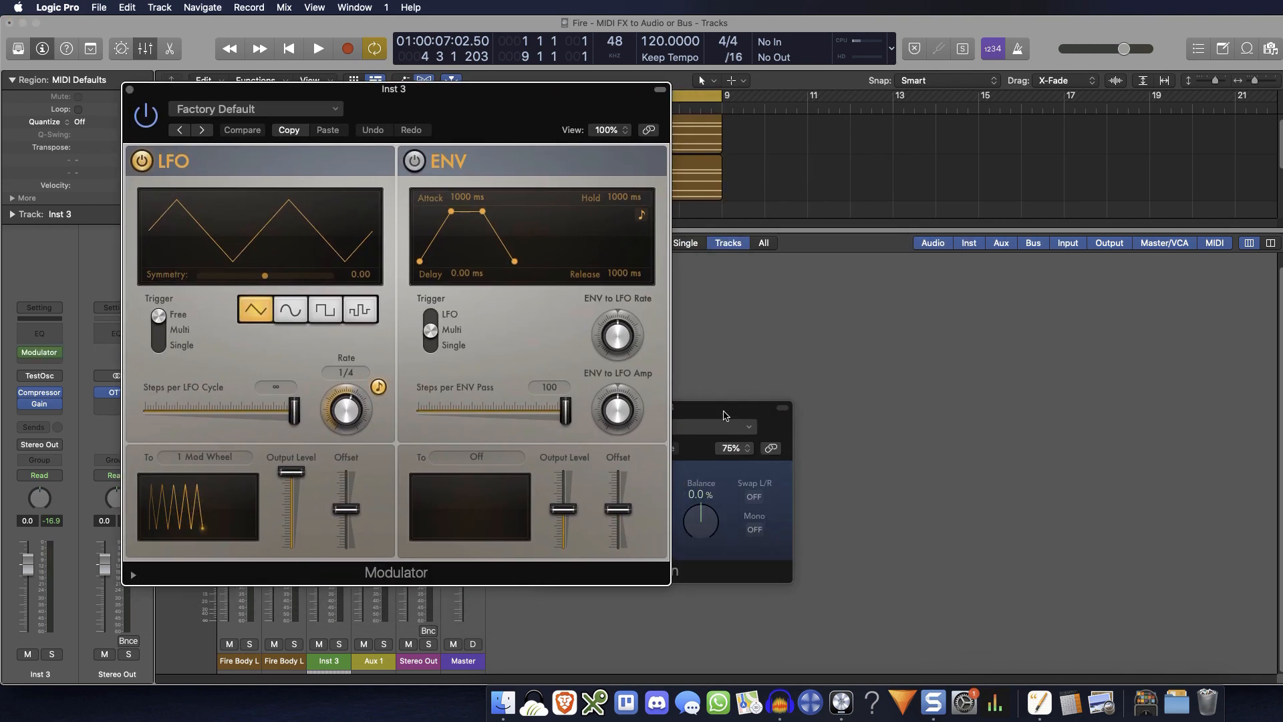
drag(723, 416, 919, 381)
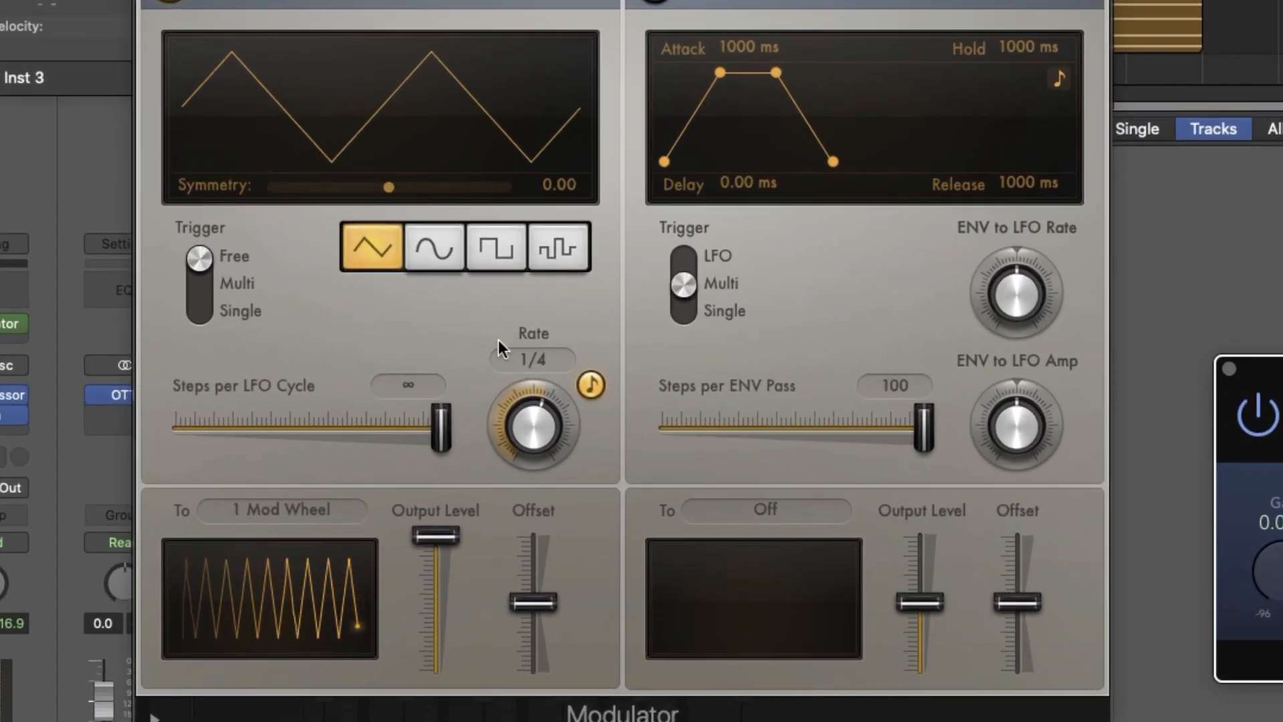
Assign the Modulator's LFO output to the Gain plug-in's Gain parameter using Learn Plug-in Parameter
click(316, 508)
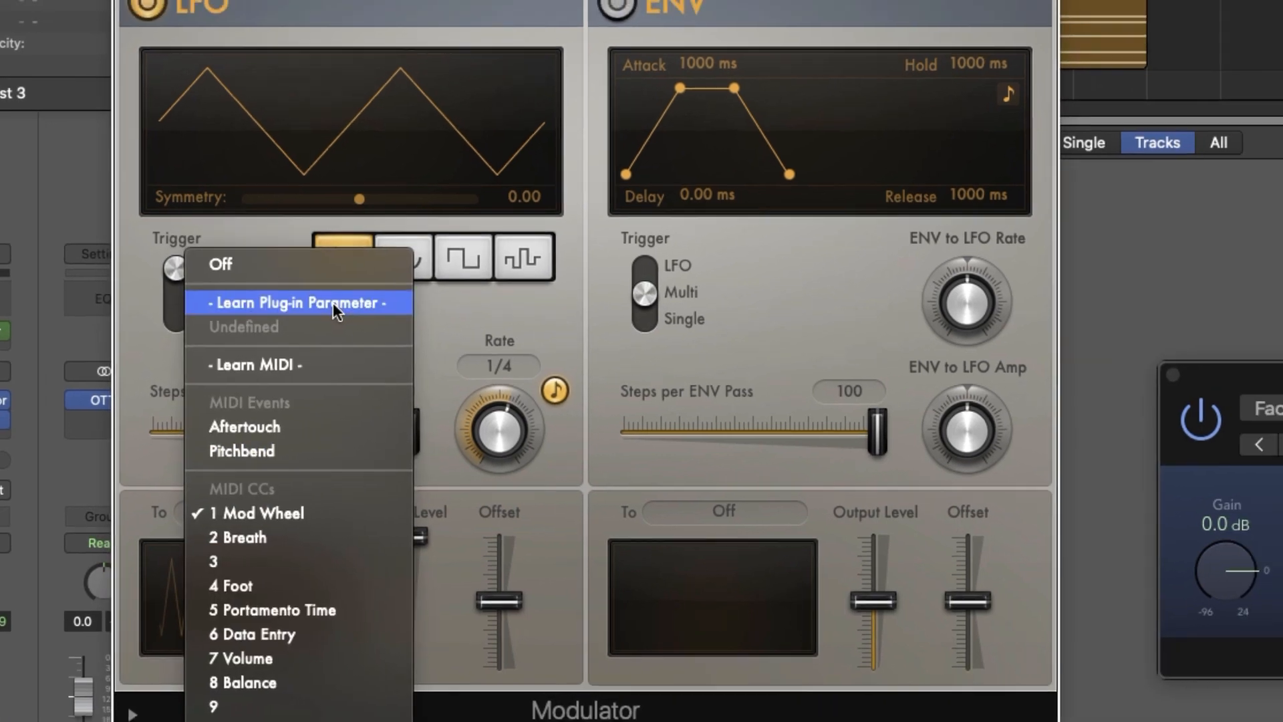
click(360, 294)
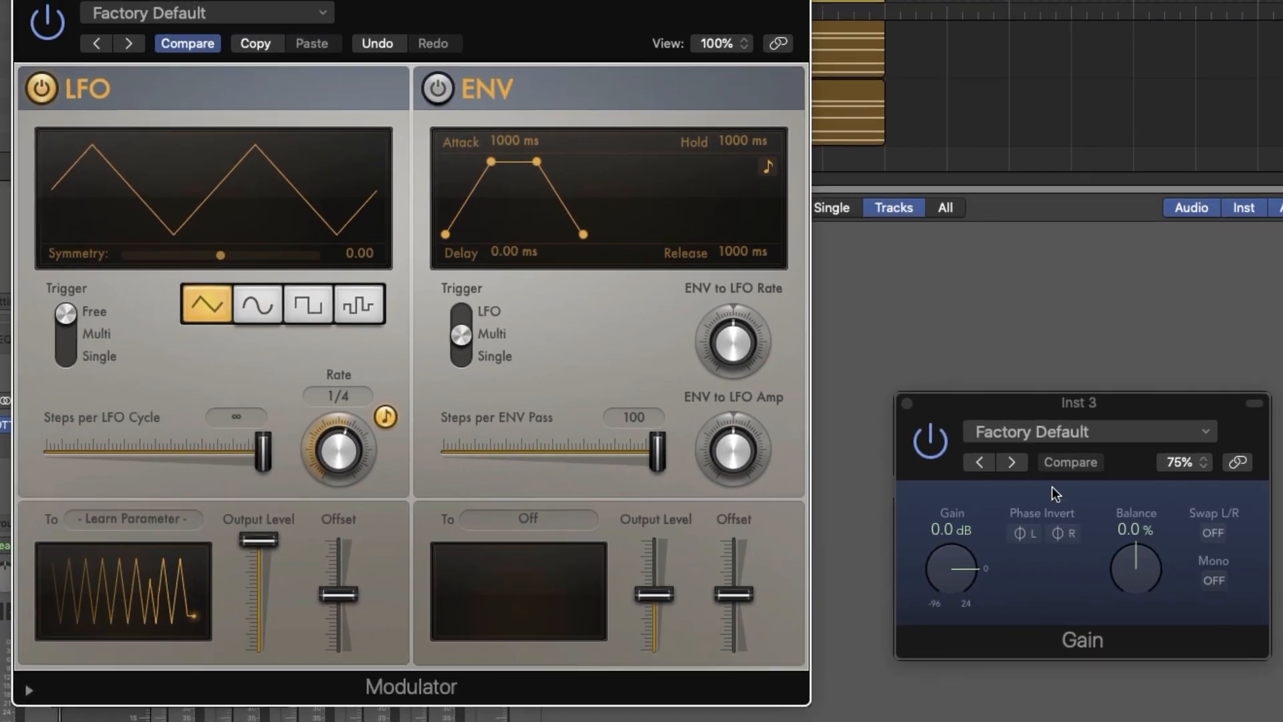
click(967, 582)
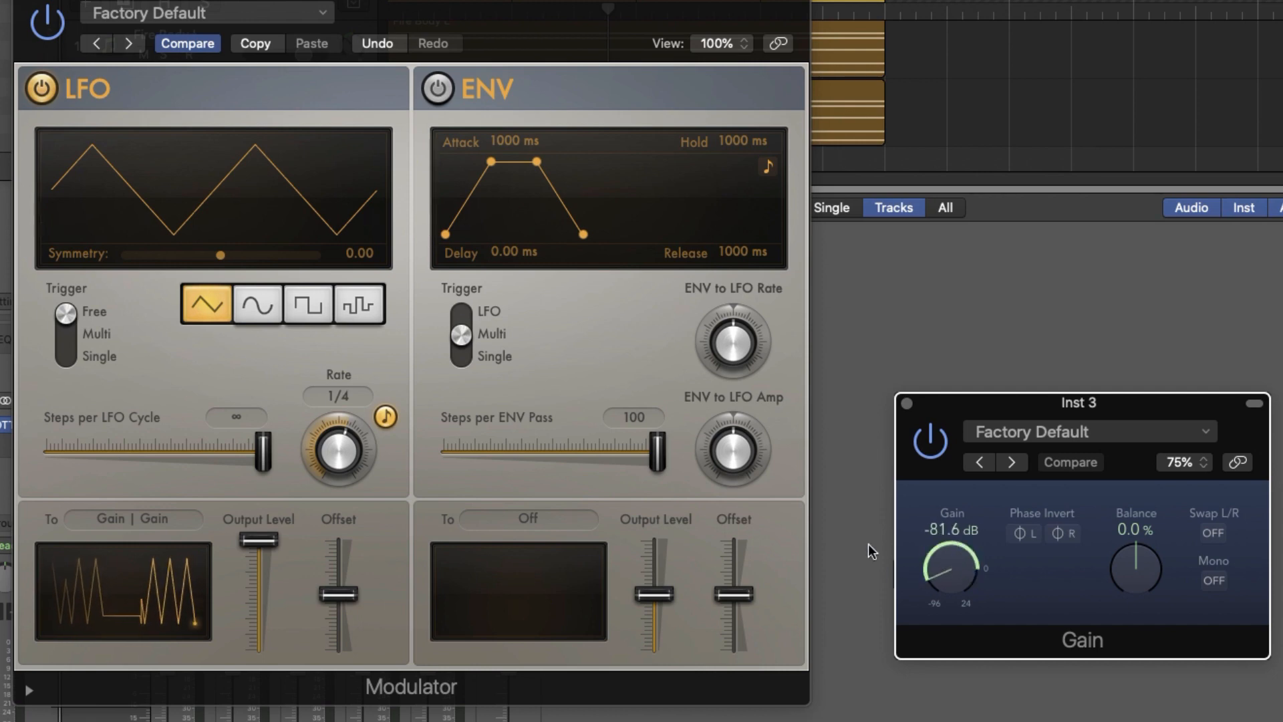
mouse_move(266, 544)
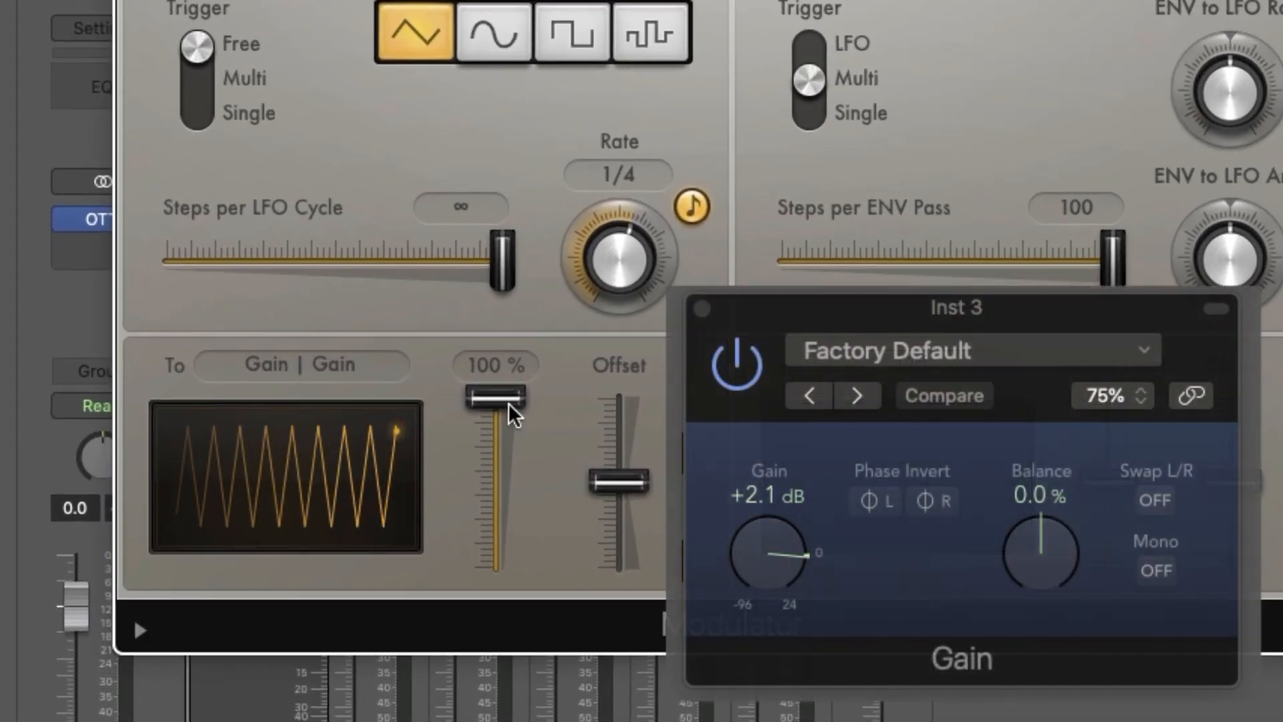
Lower the Modulator's LFO Output Level to near its minimum and raise its Offset until the Gain parameter hovers around -13 dB
drag(266, 543, 261, 577)
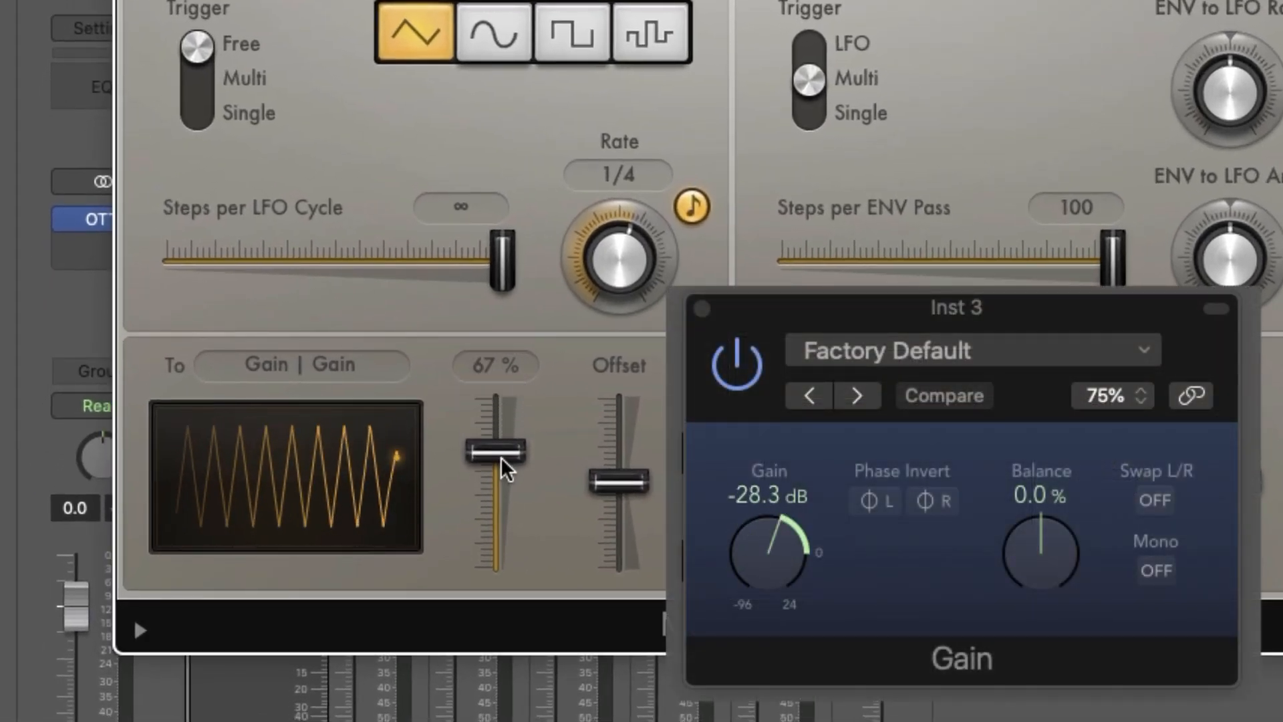
drag(500, 456, 495, 563)
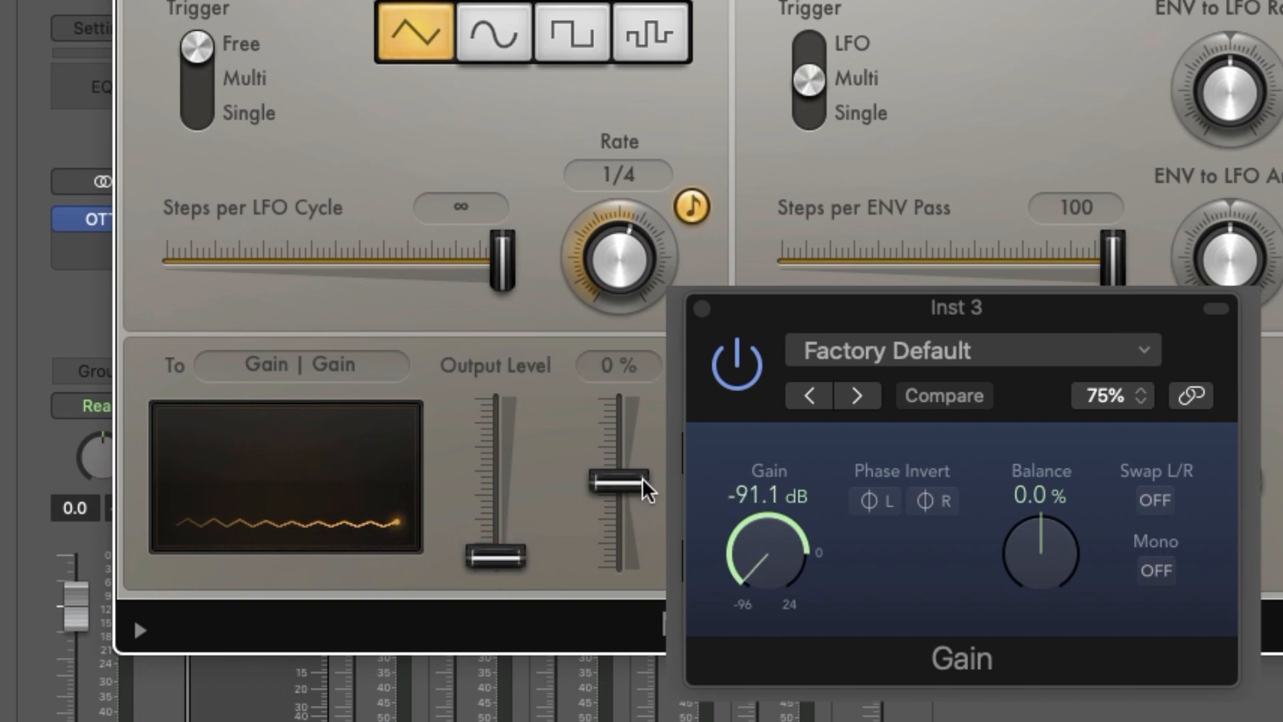
drag(643, 478, 656, 422)
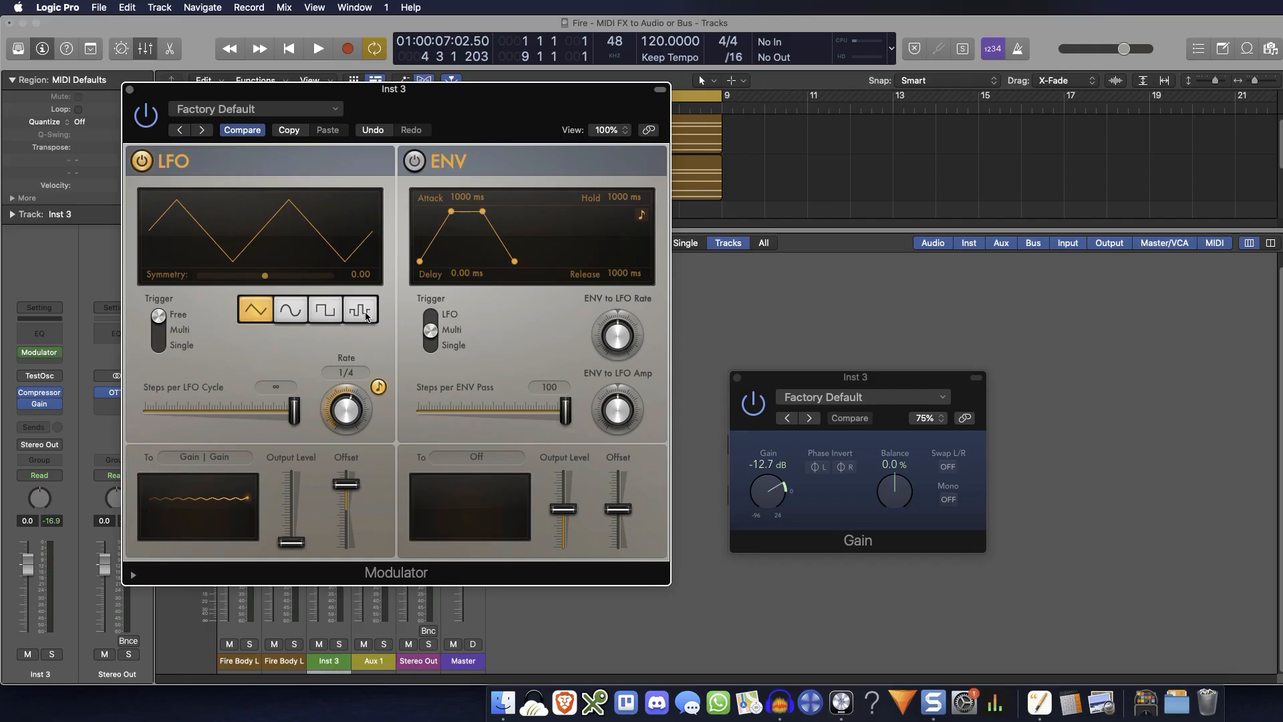
Switch the Modulator's LFO to the random waveform with Smoothing at 0.65 and an unsynced Rate of 2.00 Hz
click(361, 310)
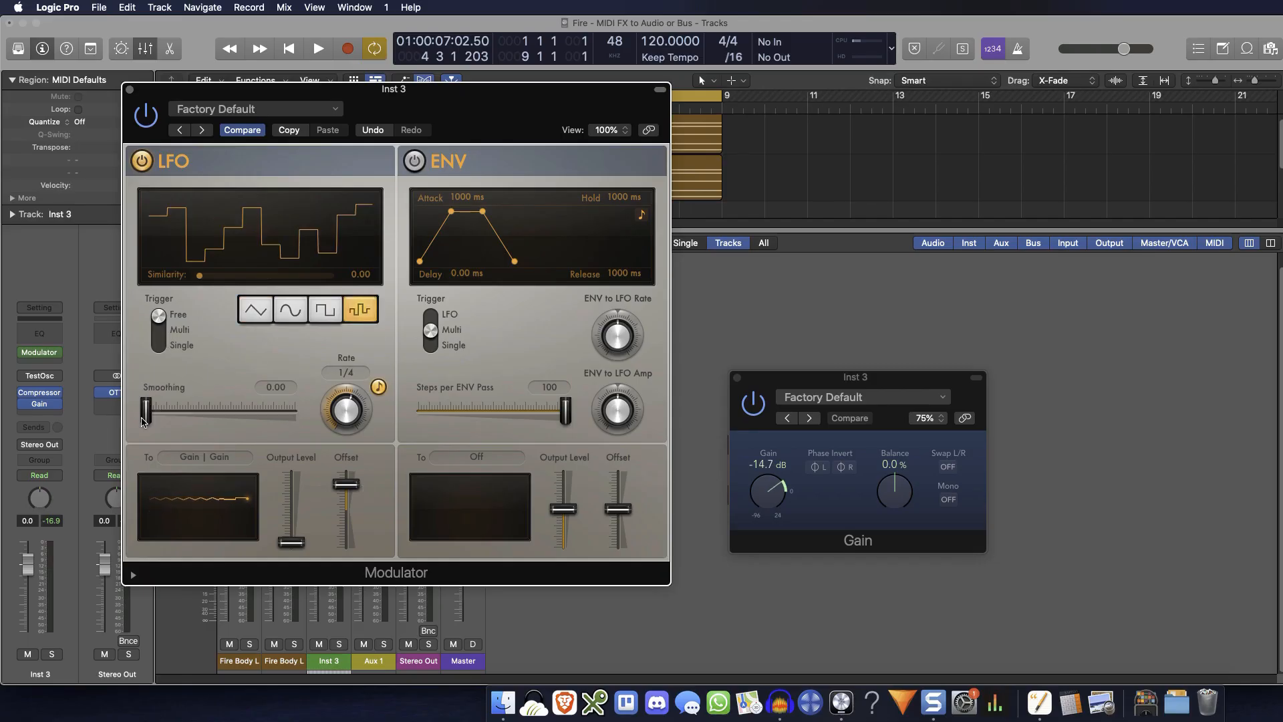
drag(149, 418, 284, 418)
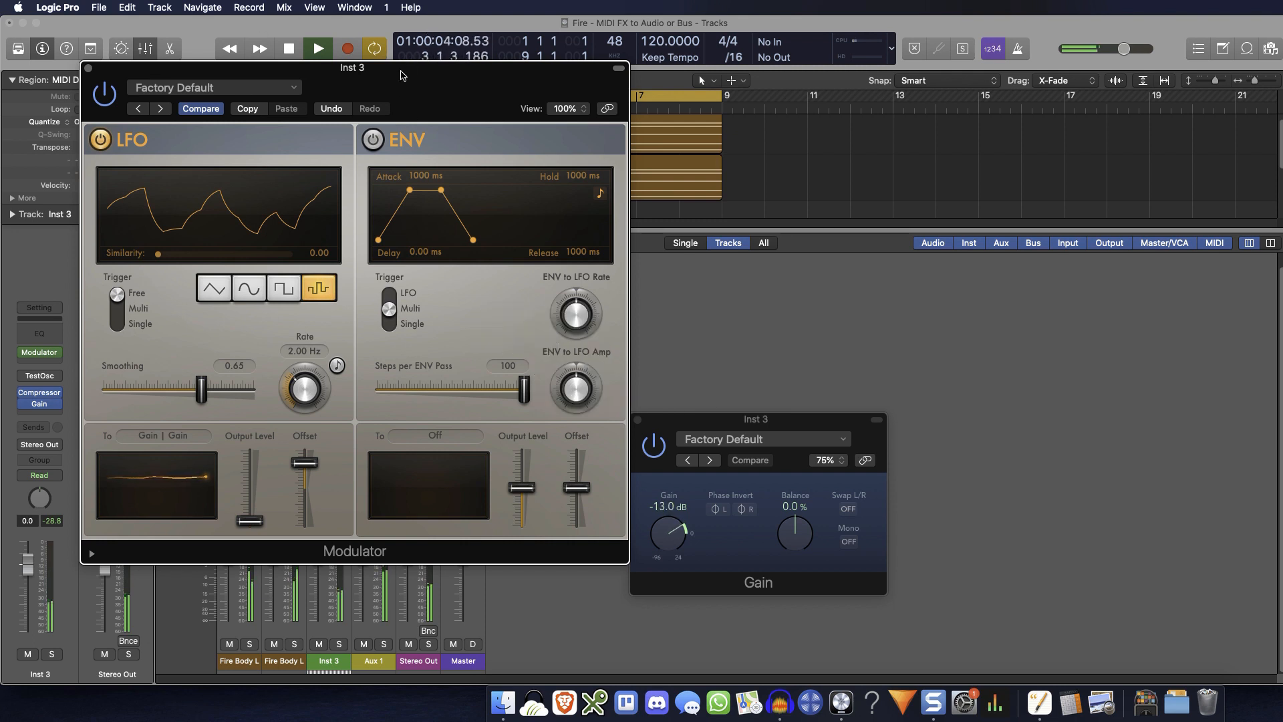
Move the Modulator window clear of the channel strips and insert a second Modulator above the existing one on Inst 3
drag(403, 75, 979, 109)
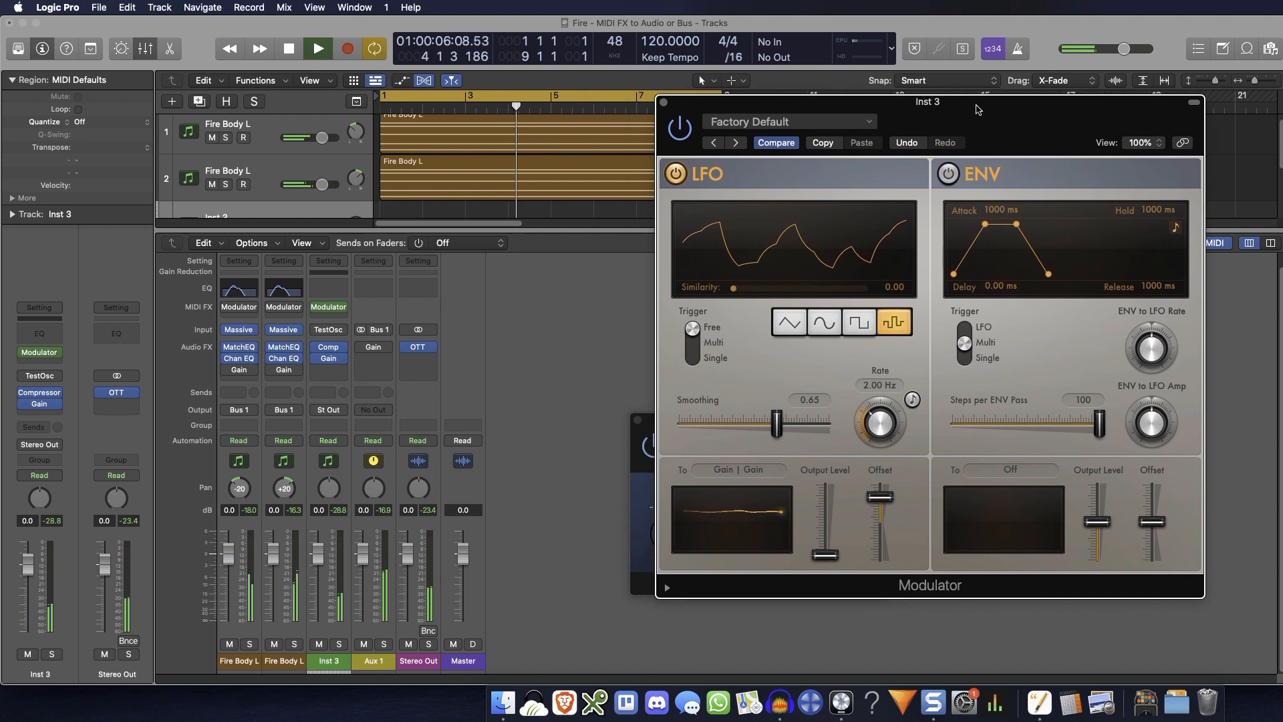
click(345, 307)
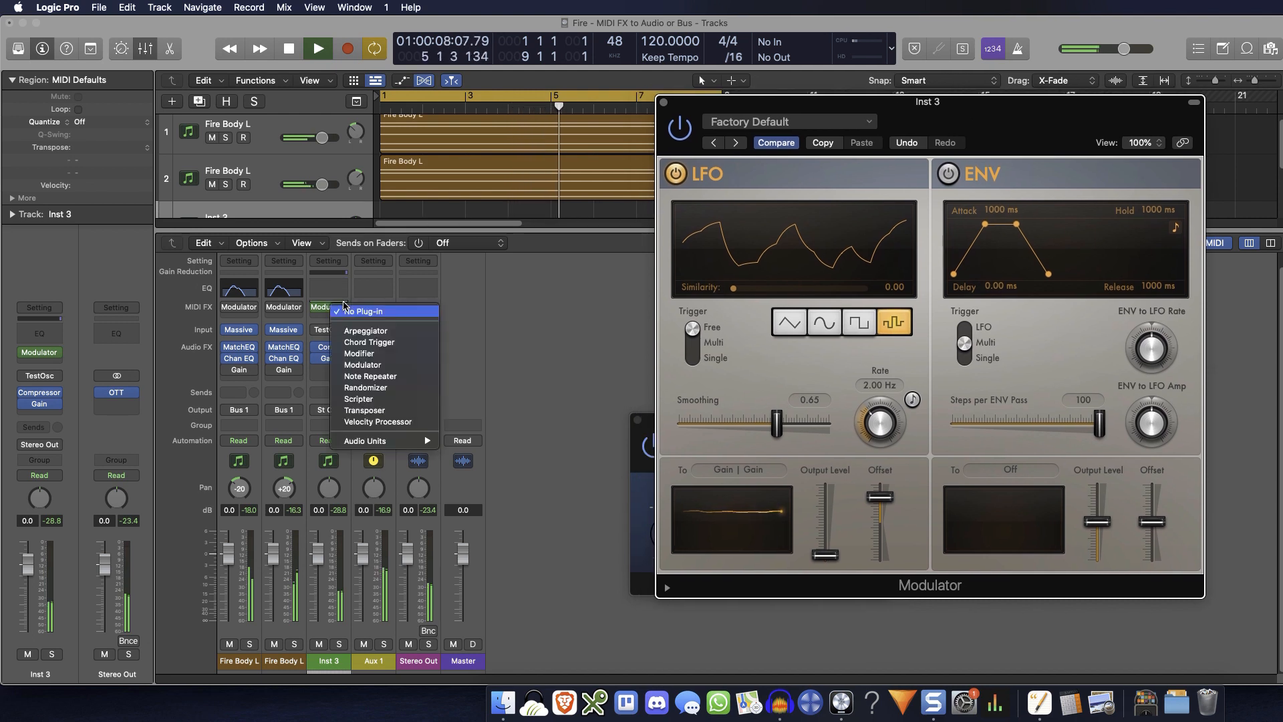
click(386, 365)
drag(1008, 128, 938, 133)
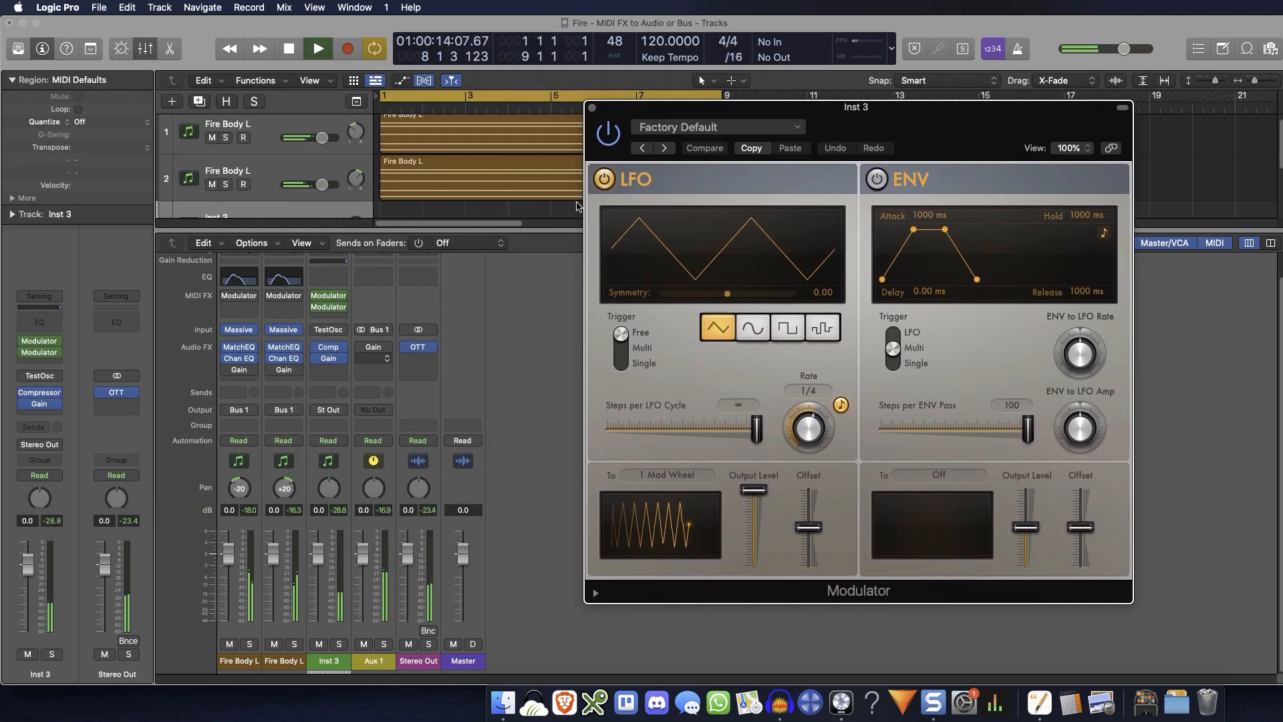
Reopen the original Modulator that drives the Gain and arrange both Modulator windows side by side
click(328, 307)
drag(975, 109, 433, 39)
drag(661, 187, 793, 117)
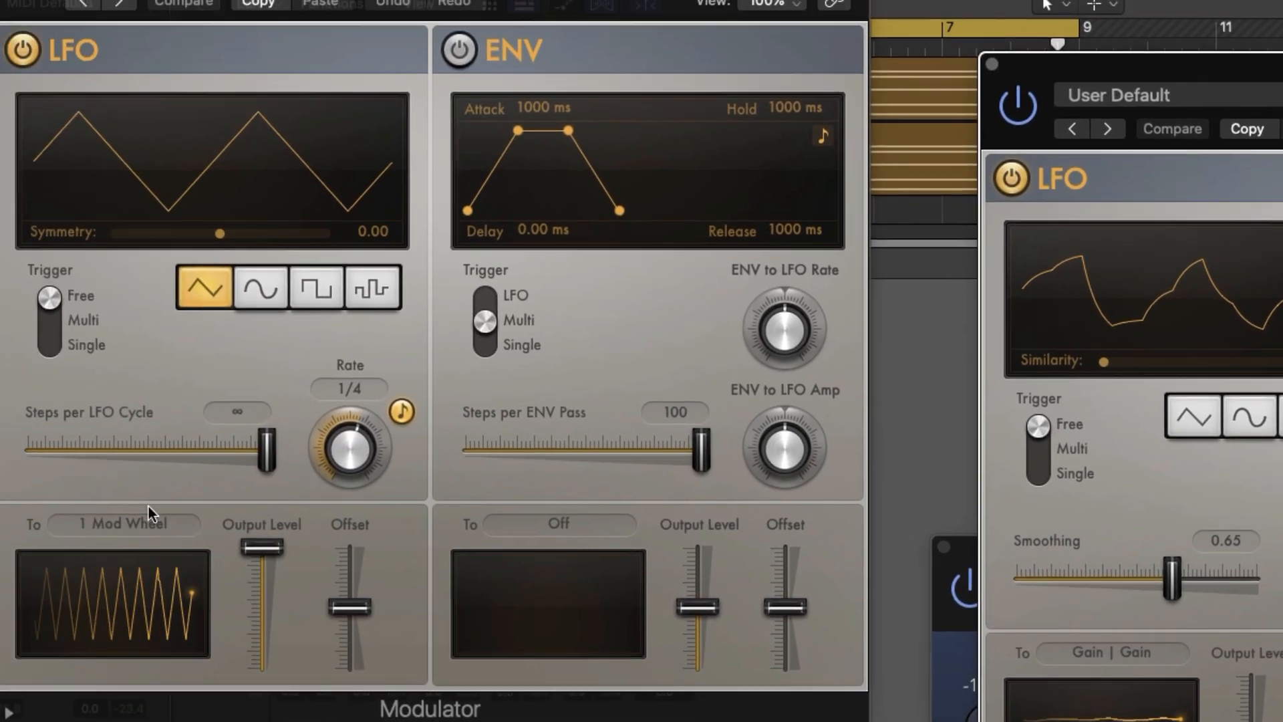
Assign the new Modulator's LFO output to the original Modulator's LFO Rate using Learn Plug-in Parameter
click(215, 532)
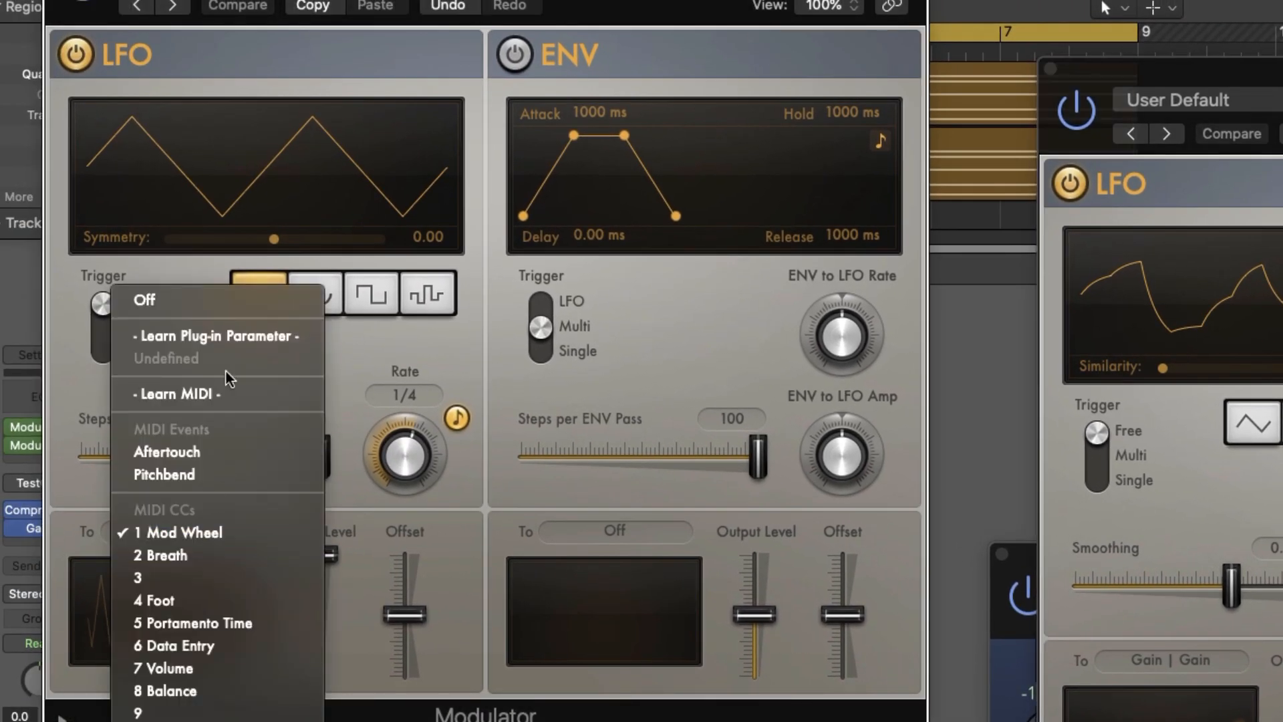
click(248, 339)
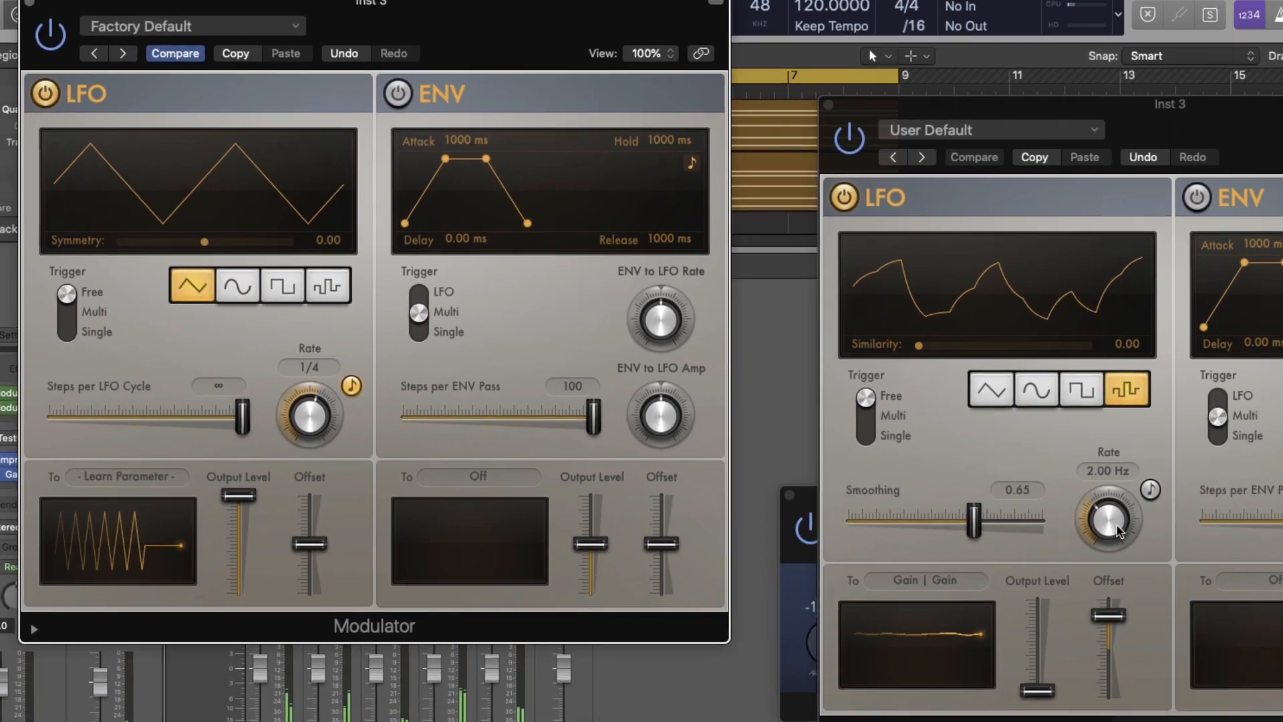
click(1113, 520)
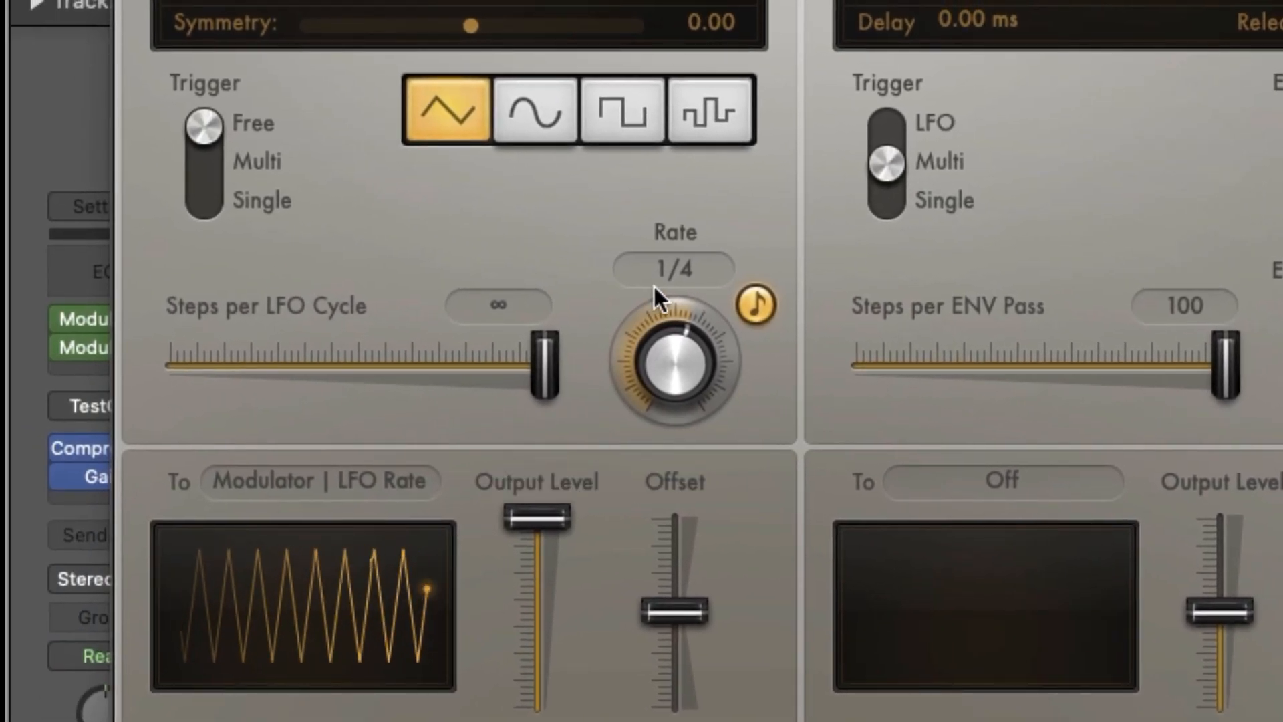
Turn off tempo sync for the new Modulator's LFO rate, choose the random waveform and set Smoothing to 1.00
click(746, 303)
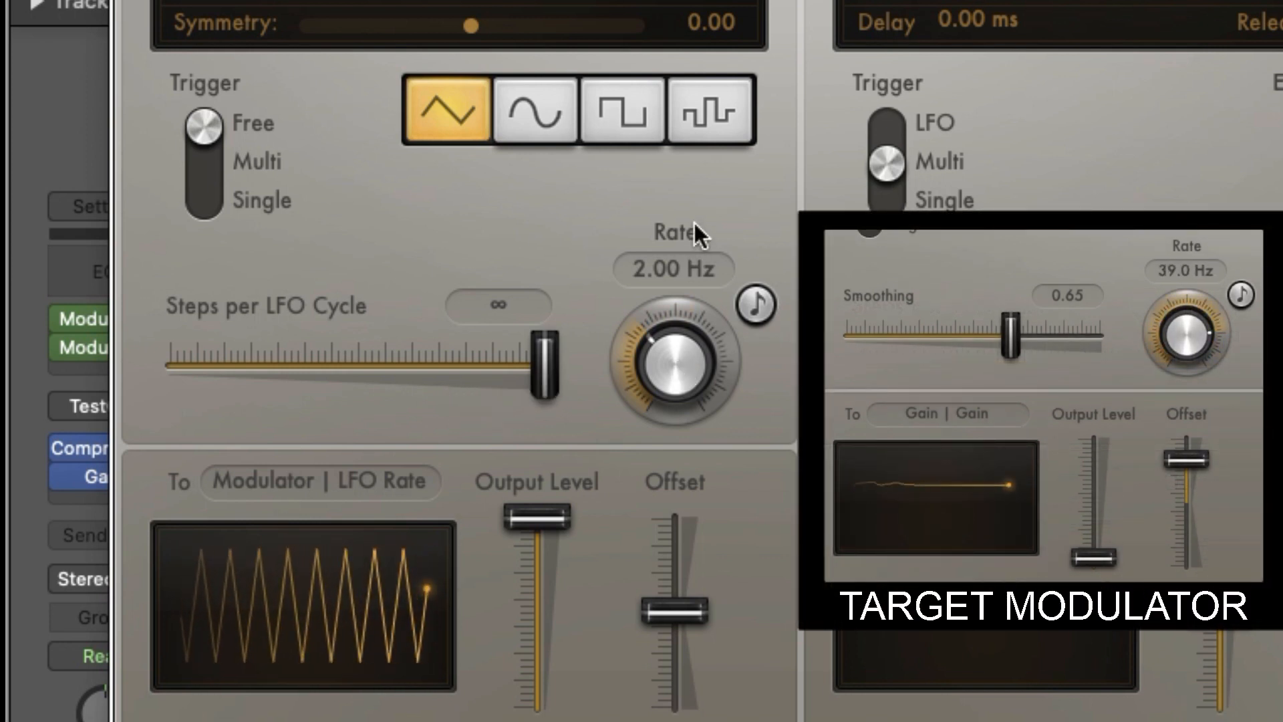
click(748, 100)
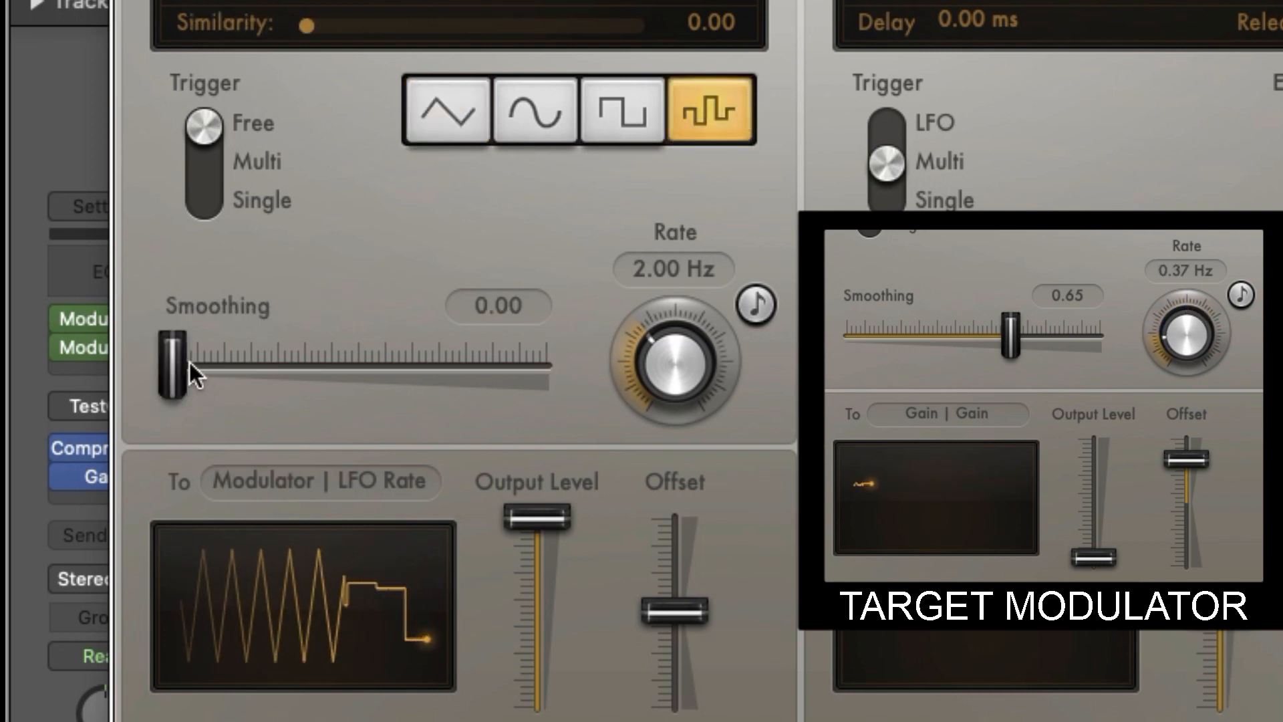
drag(214, 369, 639, 364)
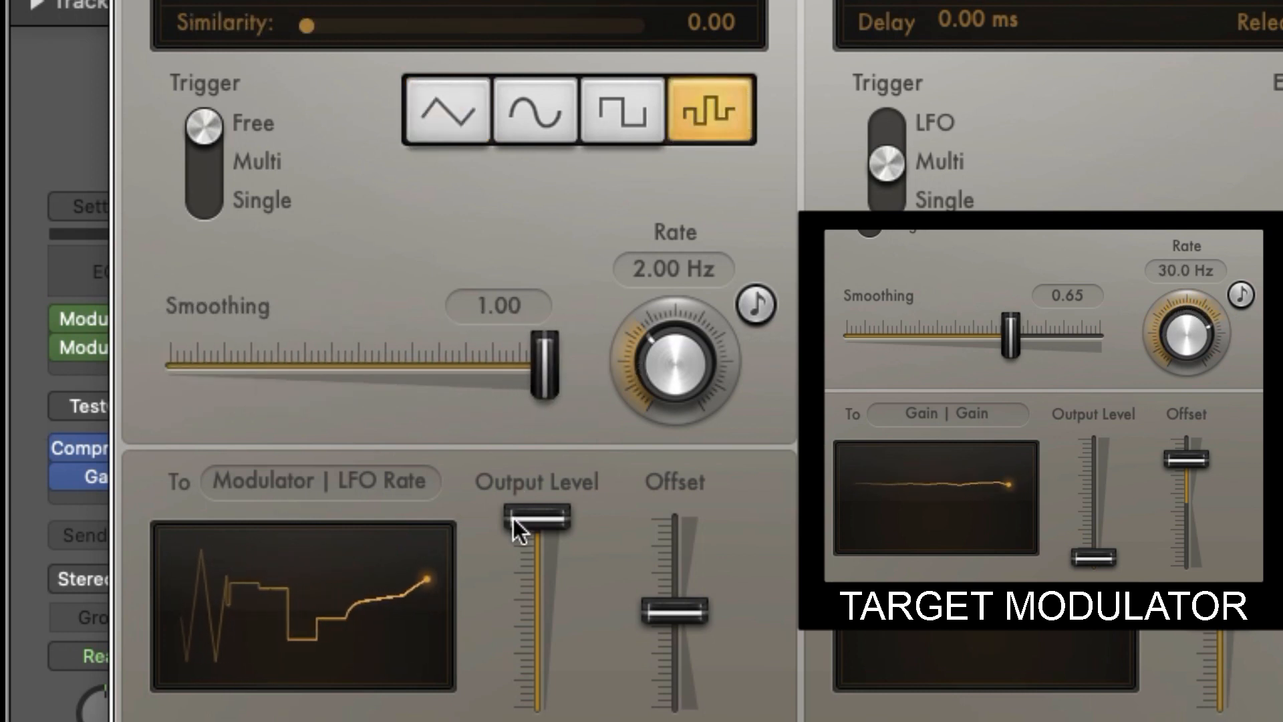
Lower the new Modulator's LFO Output Level to near its minimum and raise its Offset to 40%
click(544, 519)
drag(544, 519, 540, 589)
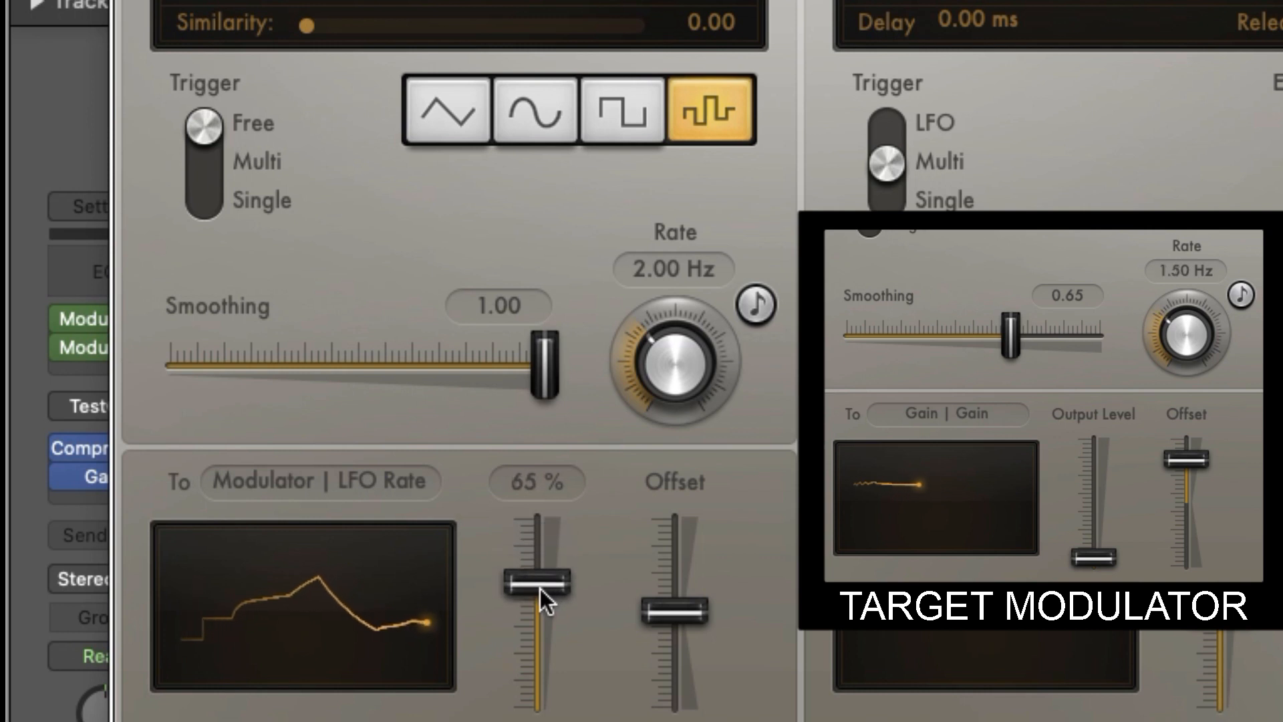
drag(539, 678, 540, 694)
click(684, 611)
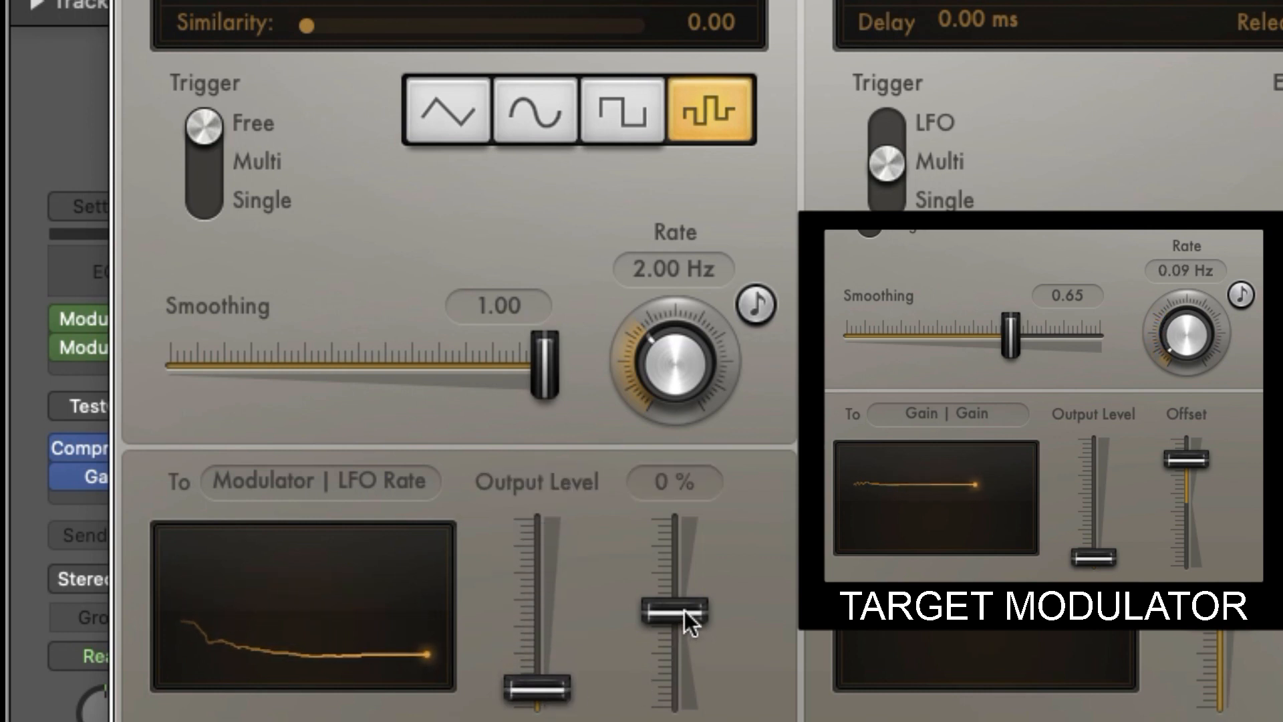
drag(685, 609, 695, 571)
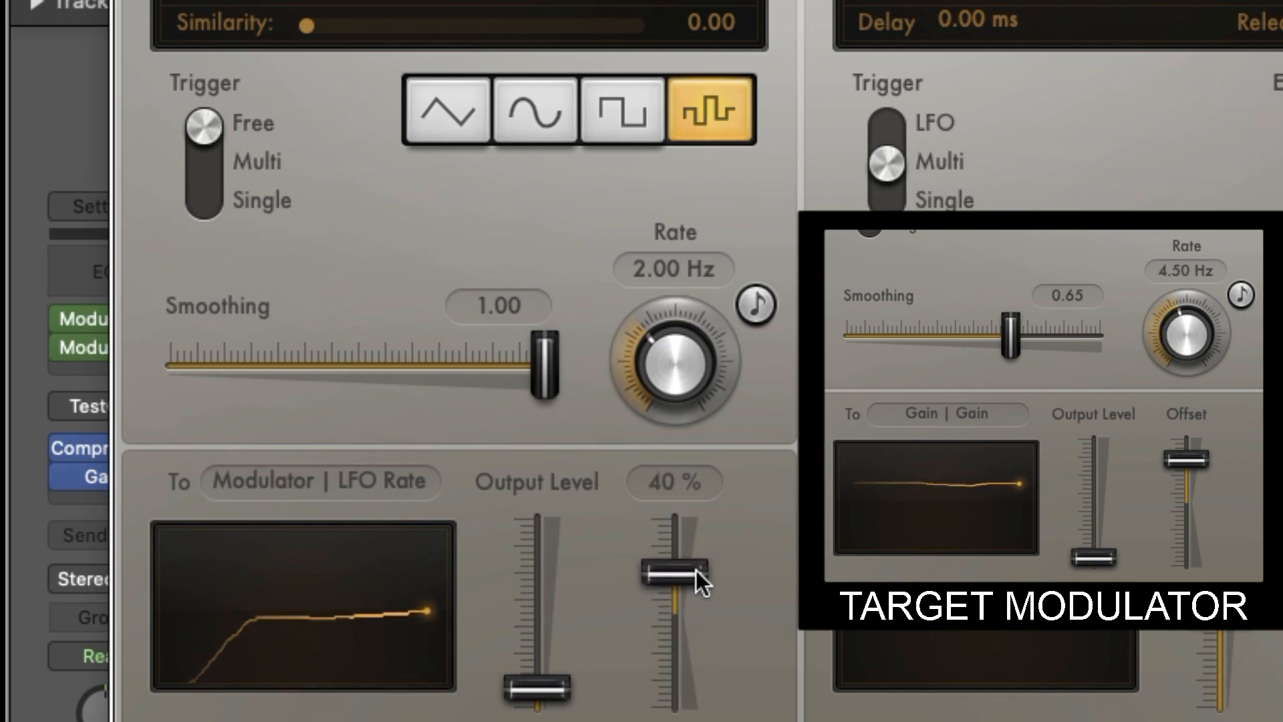